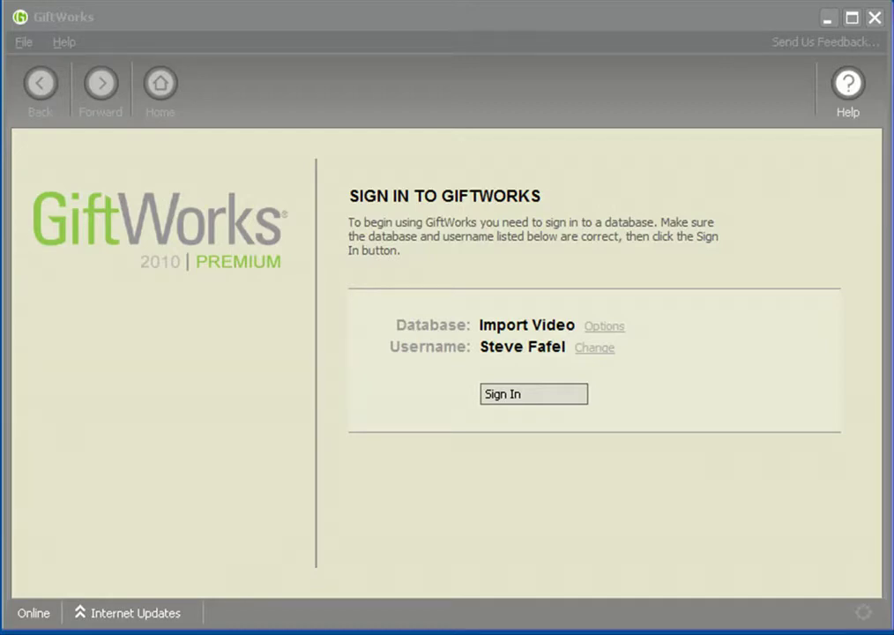
Step: Sign in to the Import Video database and start a file import from the database and maintenance settings
{"action": "left_click", "coordinate": [527, 395]}
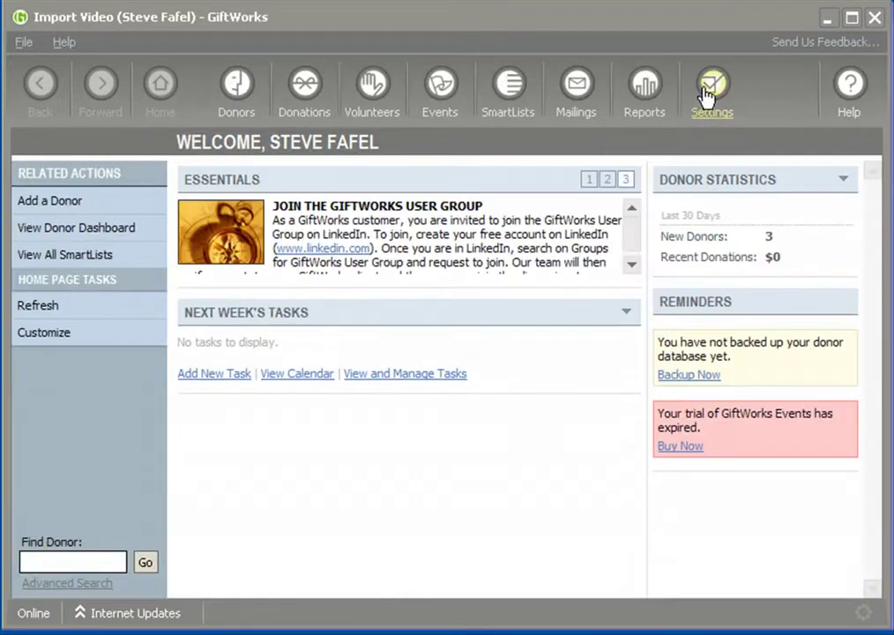
{"action": "left_click", "coordinate": [710, 97]}
{"action": "left_click", "coordinate": [284, 481]}
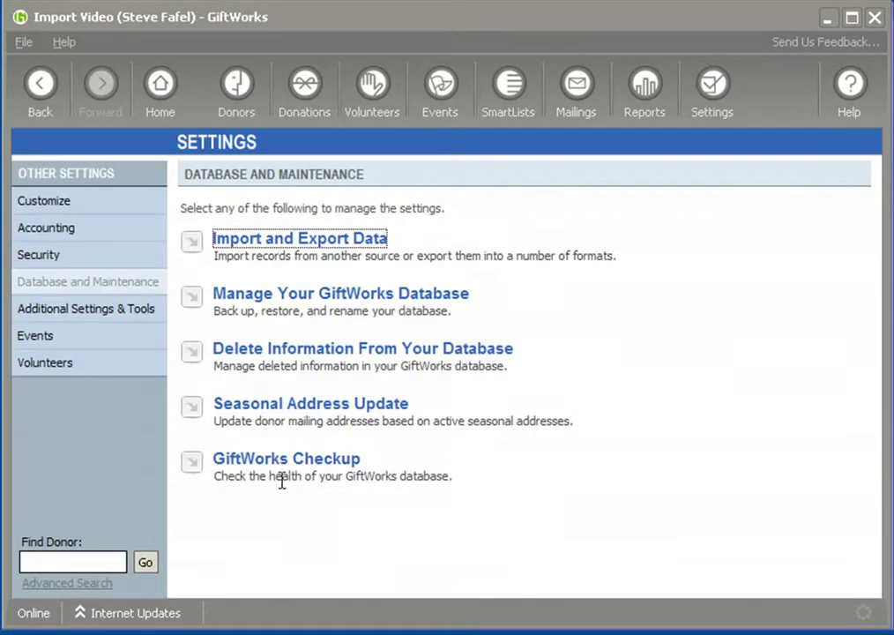
{"action": "left_click", "coordinate": [287, 247]}
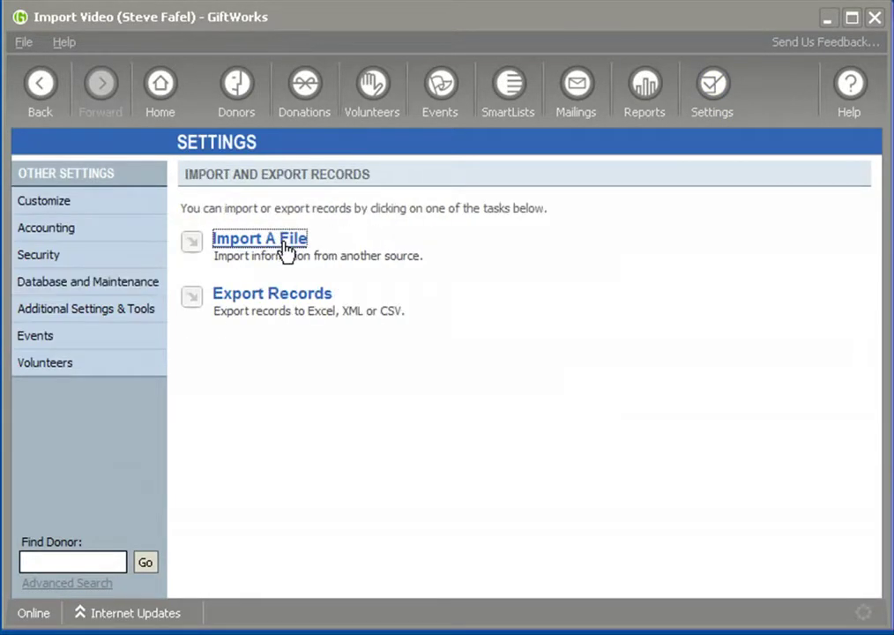
{"action": "left_click", "coordinate": [286, 240]}
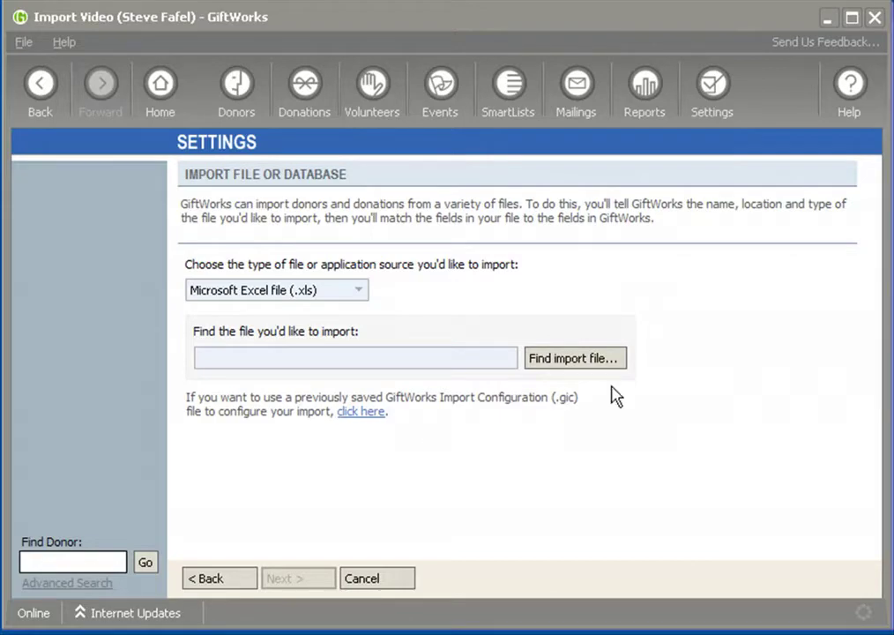
Step: Choose ImportOrg.xls as the Microsoft Excel file to import and continue to its data preview
{"action": "left_click", "coordinate": [574, 362]}
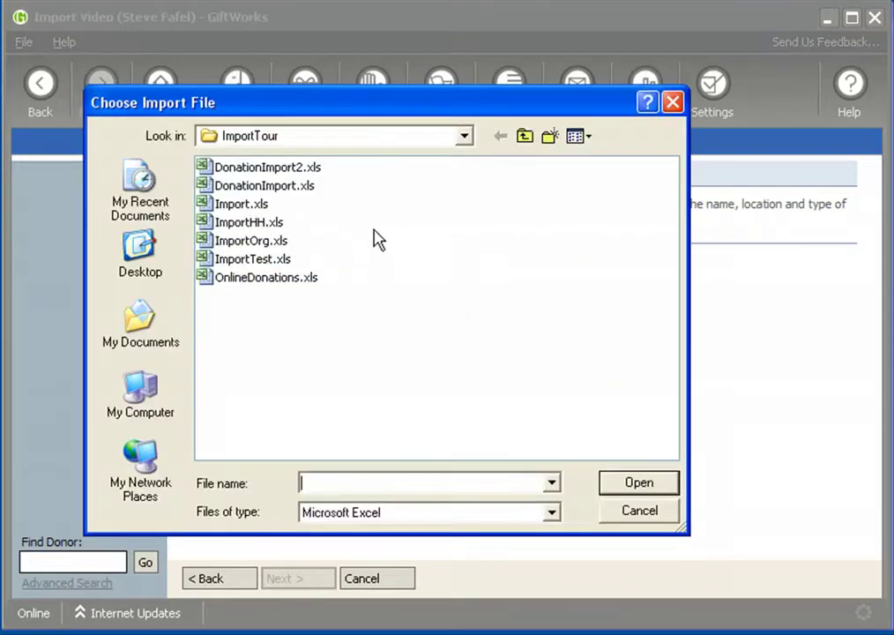
{"action": "left_click", "coordinate": [247, 240]}
{"action": "left_click", "coordinate": [638, 488]}
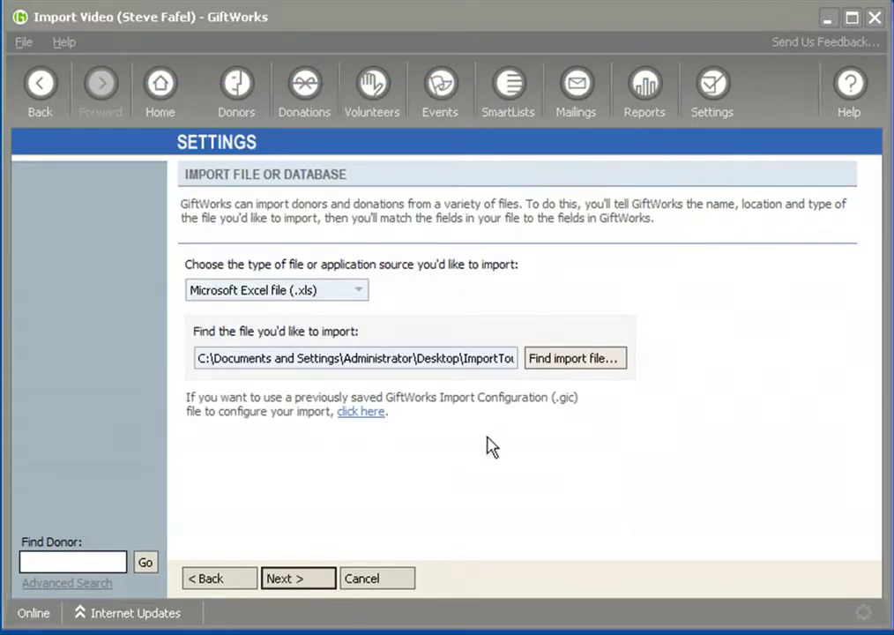
{"action": "left_click", "coordinate": [297, 579]}
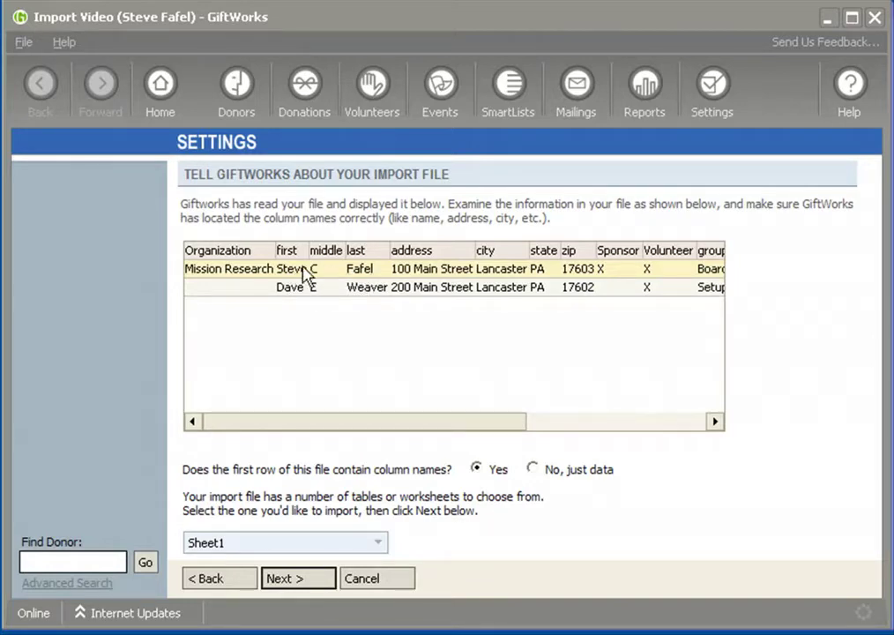
Step: Sort the preview by the Organization column and accept Sheet1 with column names in the first row
{"action": "left_click", "coordinate": [237, 253]}
{"action": "left_click", "coordinate": [235, 253]}
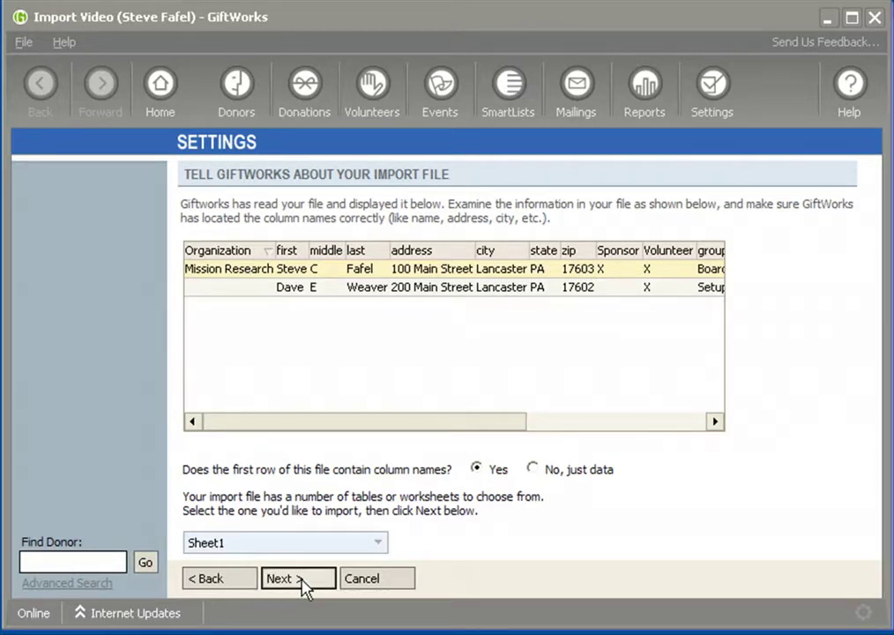
{"action": "left_click", "coordinate": [298, 580]}
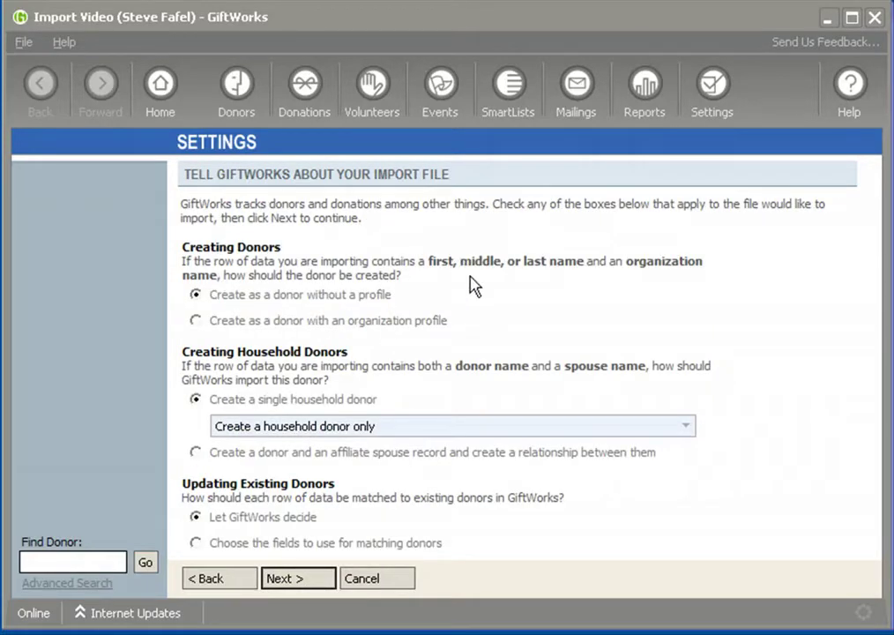
Step: Examine the Creating Donors options and compare them with the name and organization columns in the import file preview
{"action": "left_click_drag", "start_coordinate": [182, 247], "coordinate": [284, 257]}
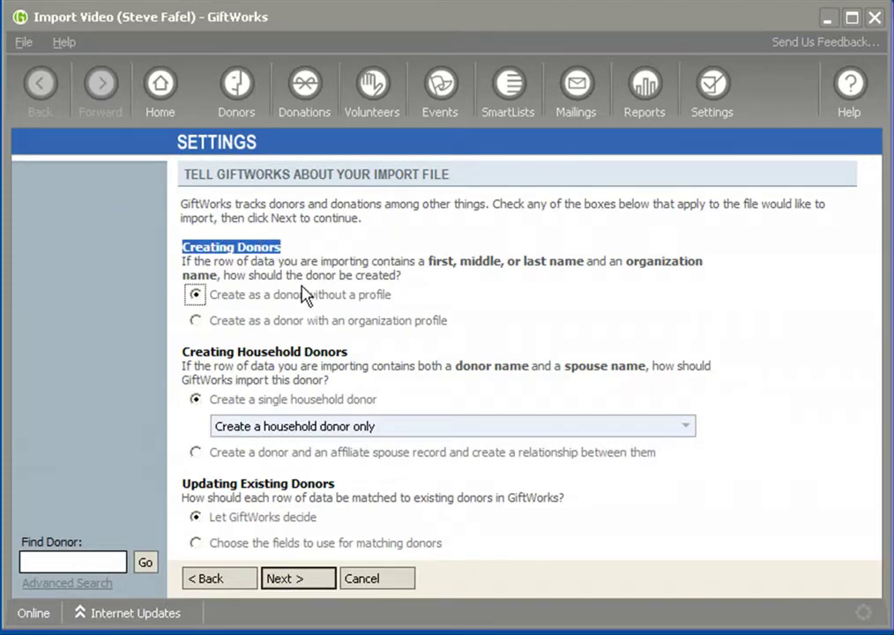
{"action": "mouse_move", "coordinate": [183, 262]}
{"action": "left_mouse_down"}
{"action": "mouse_move", "coordinate": [425, 265]}
{"action": "mouse_move", "coordinate": [176, 262]}
{"action": "left_mouse_up"}
{"action": "left_click", "coordinate": [181, 260]}
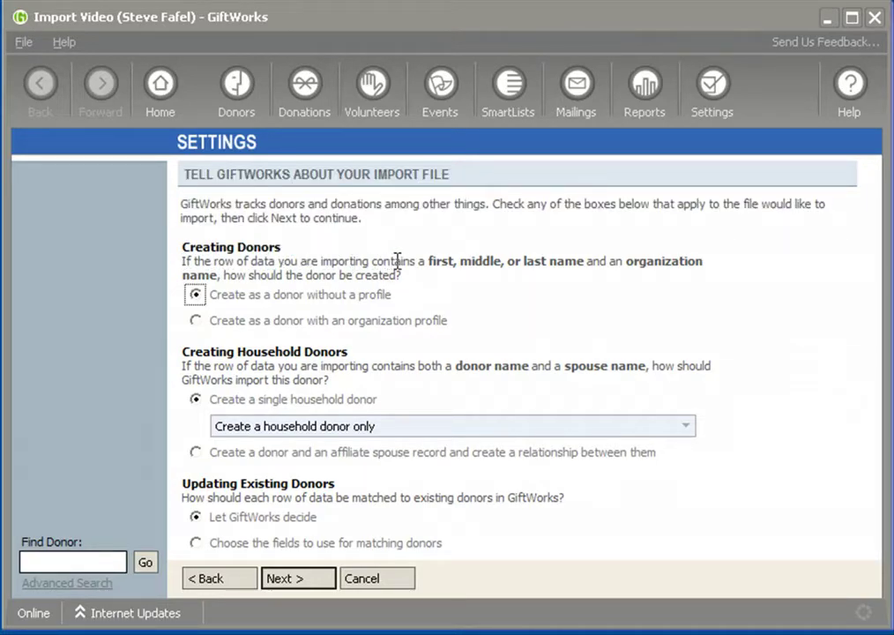
{"action": "left_click_drag", "start_coordinate": [427, 261], "coordinate": [579, 257]}
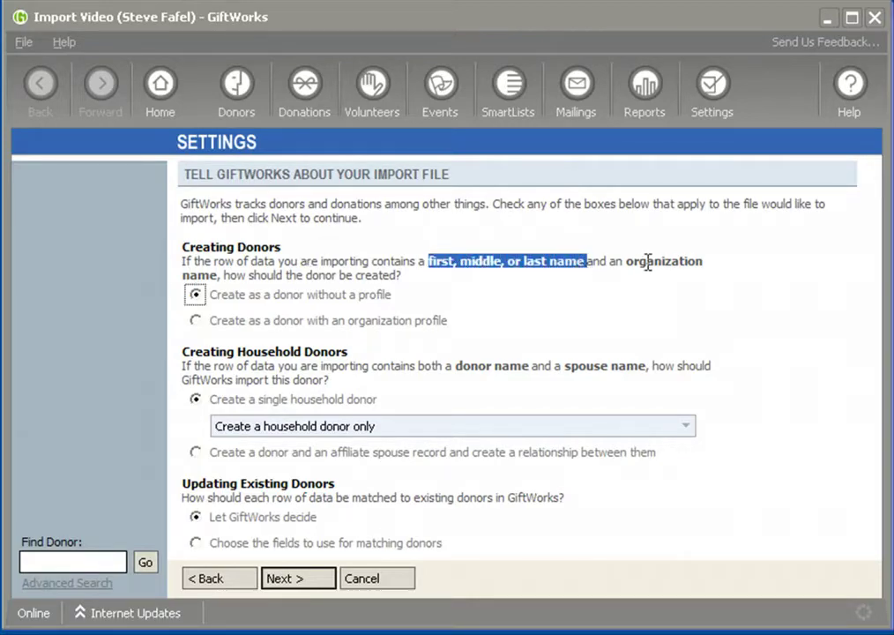
{"action": "left_click_drag", "start_coordinate": [628, 261], "coordinate": [221, 284]}
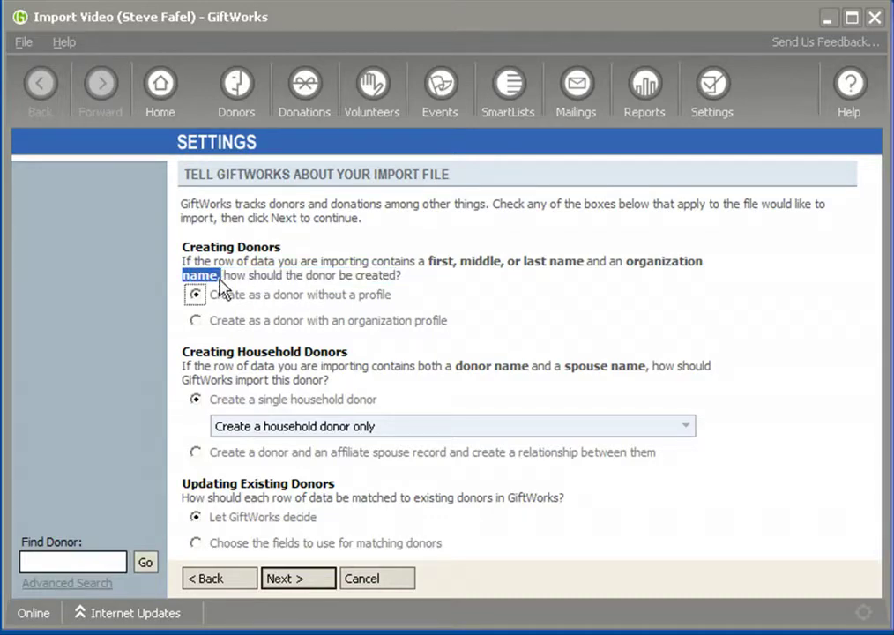
{"action": "left_click", "coordinate": [231, 579]}
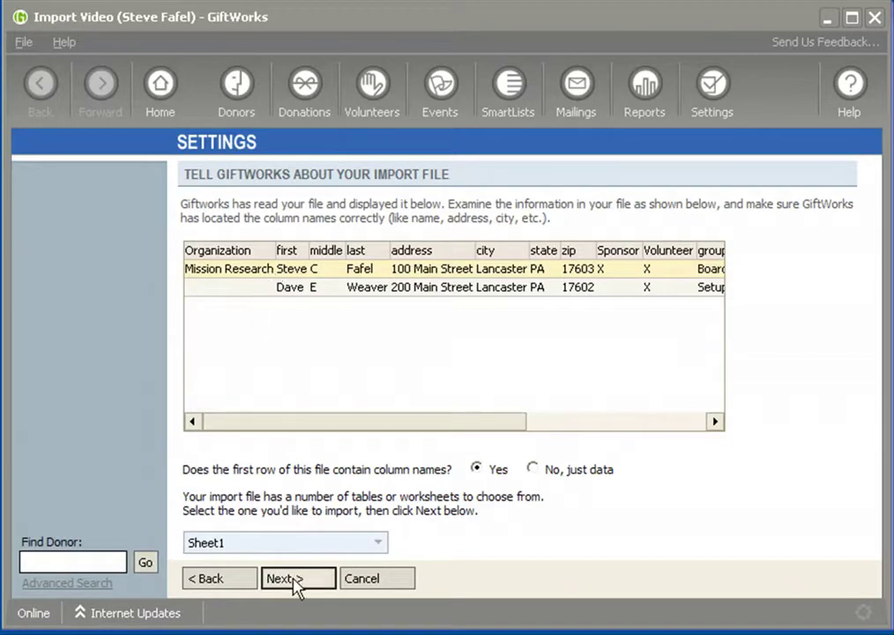
{"action": "left_click", "coordinate": [296, 582]}
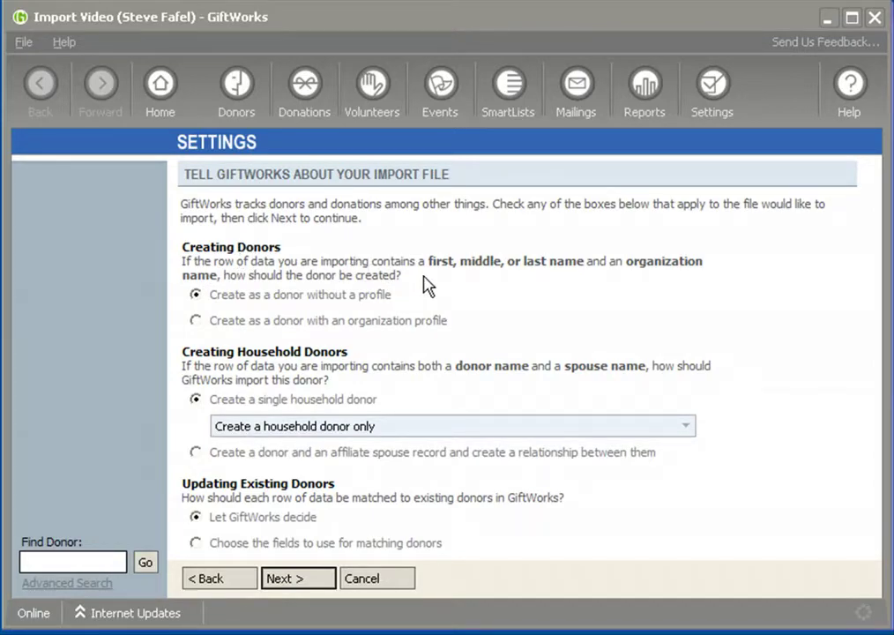
{"action": "left_click", "coordinate": [196, 296]}
{"action": "left_click_drag", "start_coordinate": [210, 294], "coordinate": [394, 295]}
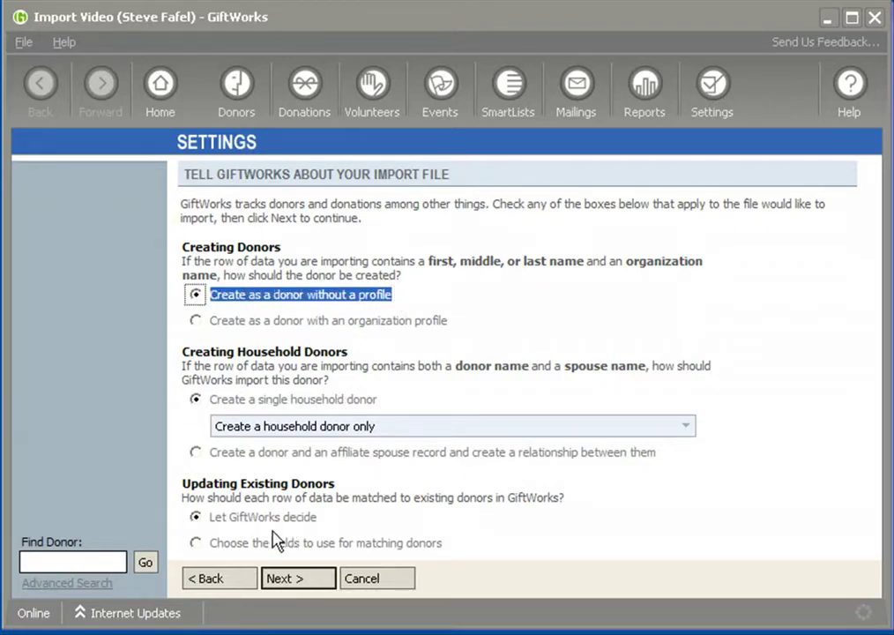
{"action": "key", "text": "Return"}
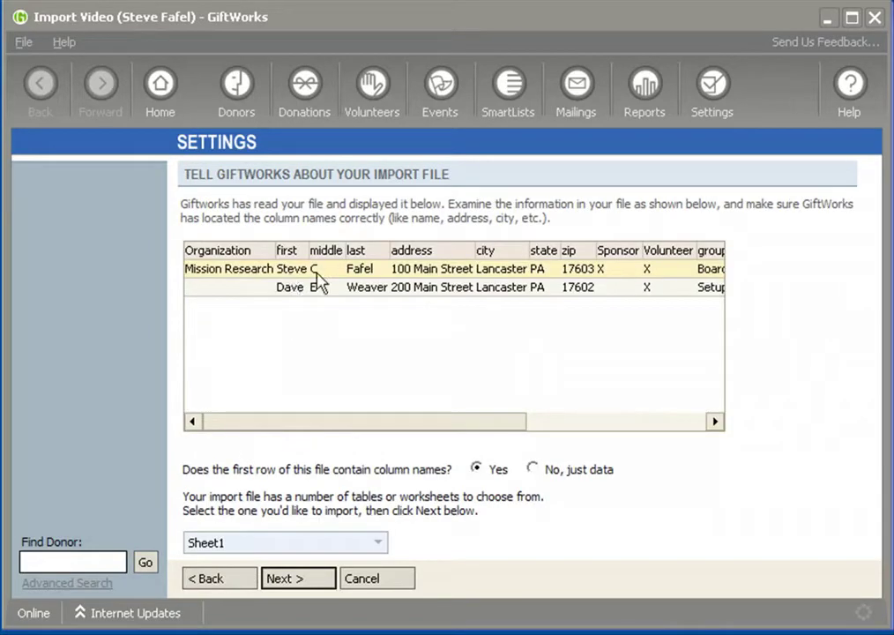
Step: Try the option that creates donors with an organization profile, and return to the import file preview
{"action": "left_click", "coordinate": [280, 578]}
{"action": "left_click", "coordinate": [196, 322]}
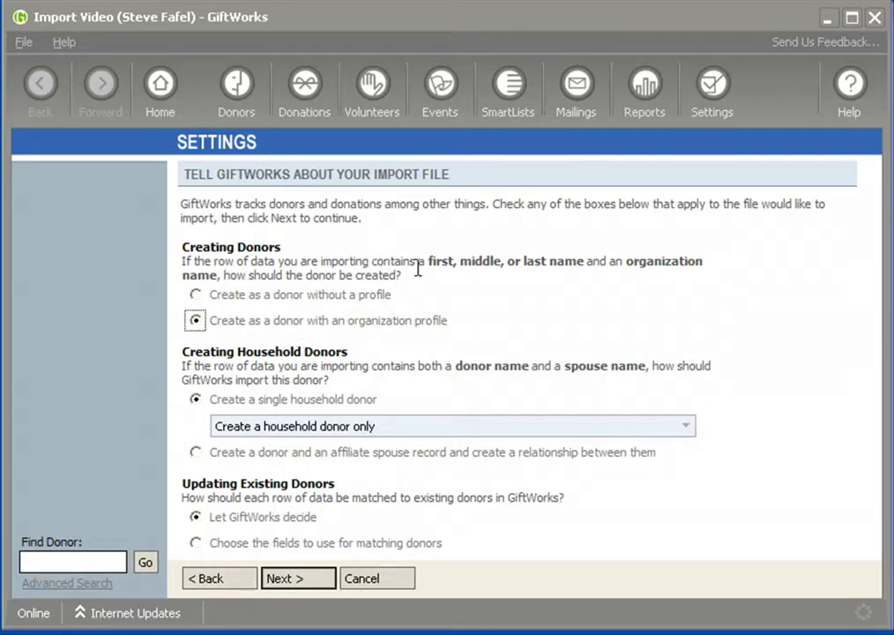
{"action": "left_click", "coordinate": [231, 578]}
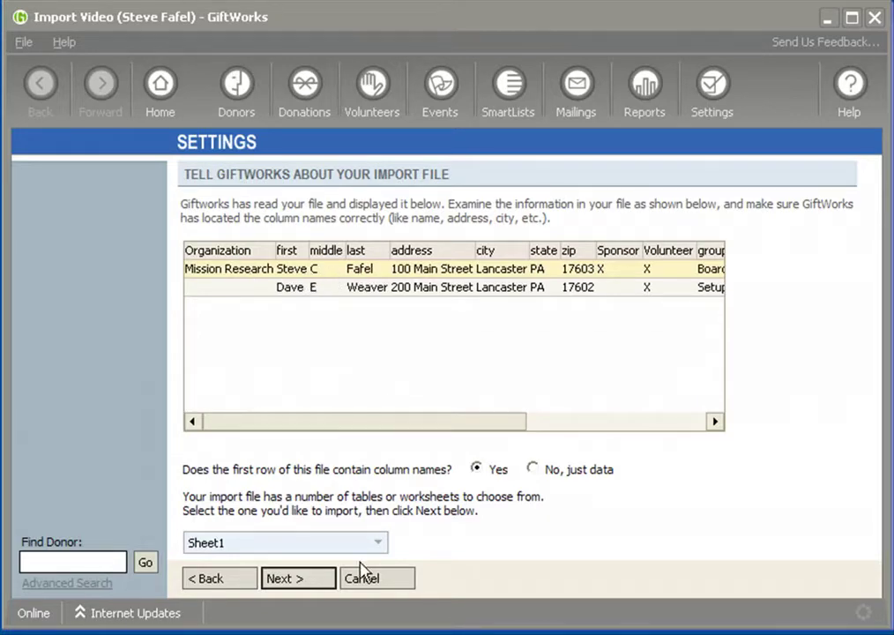
Step: Set rows with both a personal and an organization name to create a donor without a profile, and continue to field assignment
{"action": "left_click", "coordinate": [283, 579]}
{"action": "left_click", "coordinate": [194, 297]}
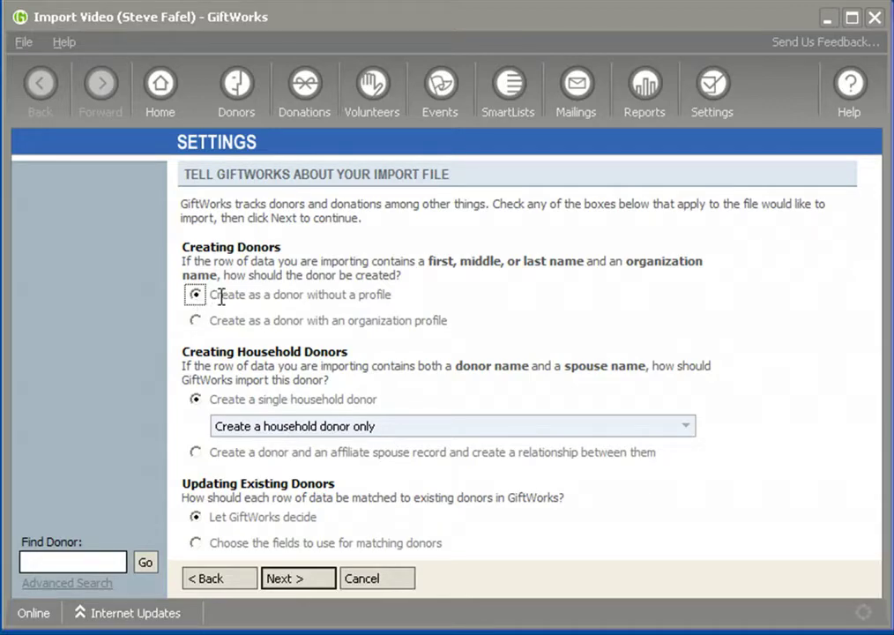
{"action": "left_click", "coordinate": [305, 585]}
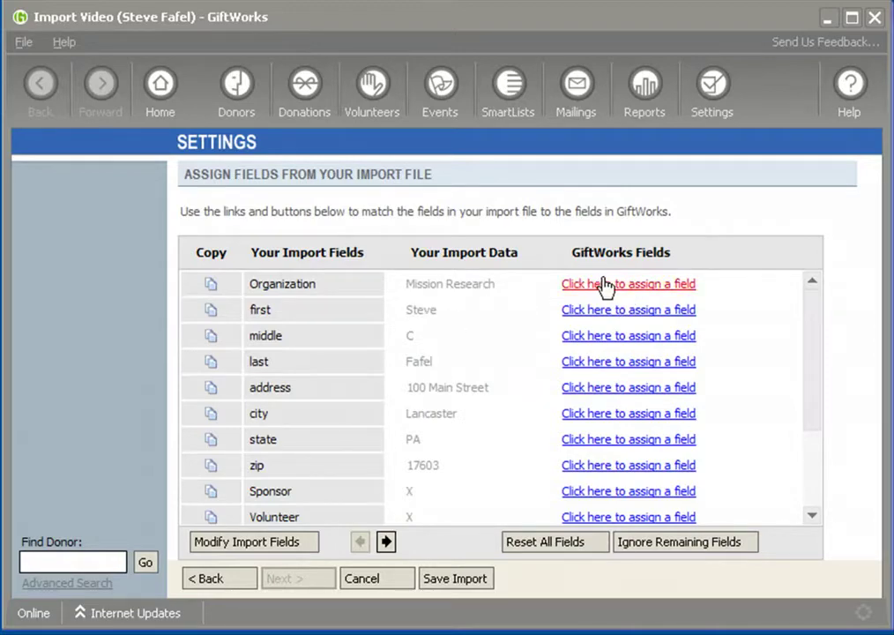
Step: Assign the Organization import field to Donor Name > Organization Name and the first field to Donor Name > First Name
{"action": "left_click", "coordinate": [604, 284]}
{"action": "mouse_move", "coordinate": [692, 333]}
{"action": "left_click", "coordinate": [799, 354]}
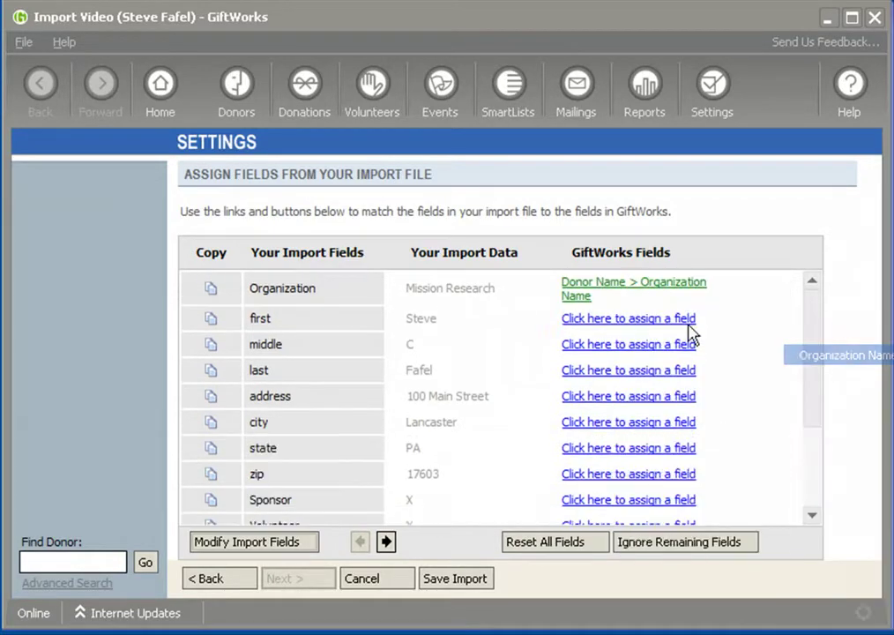
{"action": "left_click", "coordinate": [640, 320]}
{"action": "mouse_move", "coordinate": [714, 370]}
{"action": "left_click", "coordinate": [836, 430]}
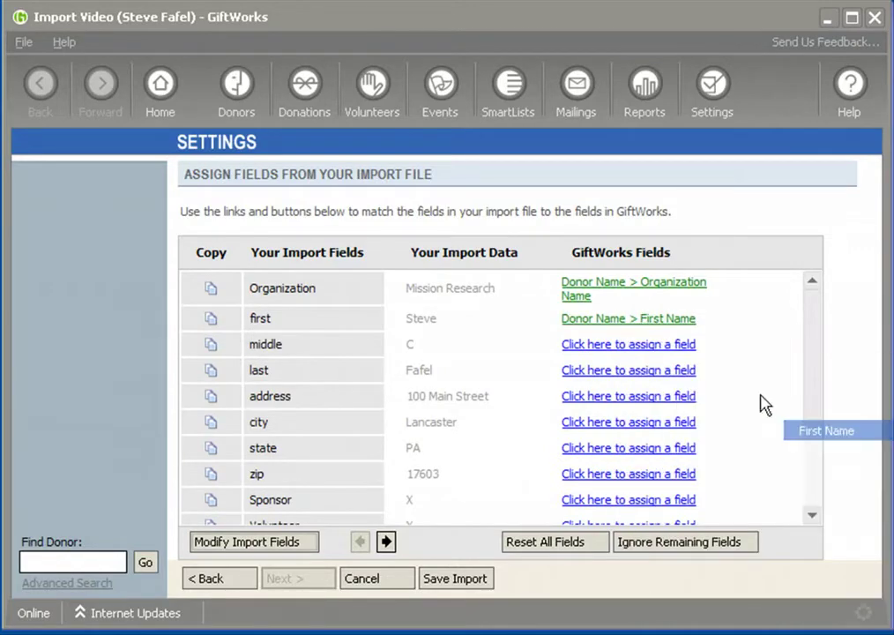
Step: Assign the middle import field to Donor Name > Middle Name and the last field to Donor Name > Last Name
{"action": "left_click", "coordinate": [631, 345]}
{"action": "mouse_move", "coordinate": [717, 397]}
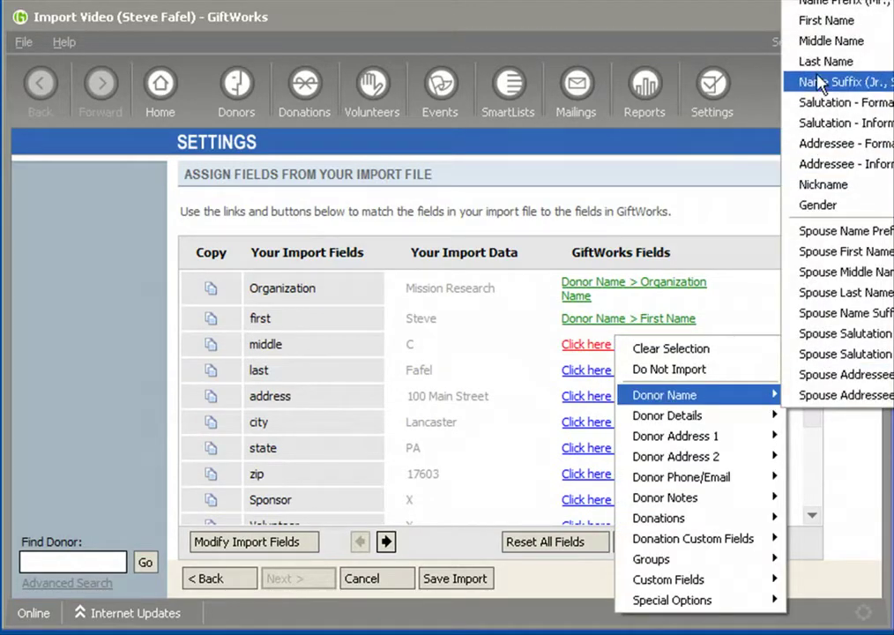
{"action": "left_click", "coordinate": [798, 41]}
{"action": "left_click", "coordinate": [617, 371]}
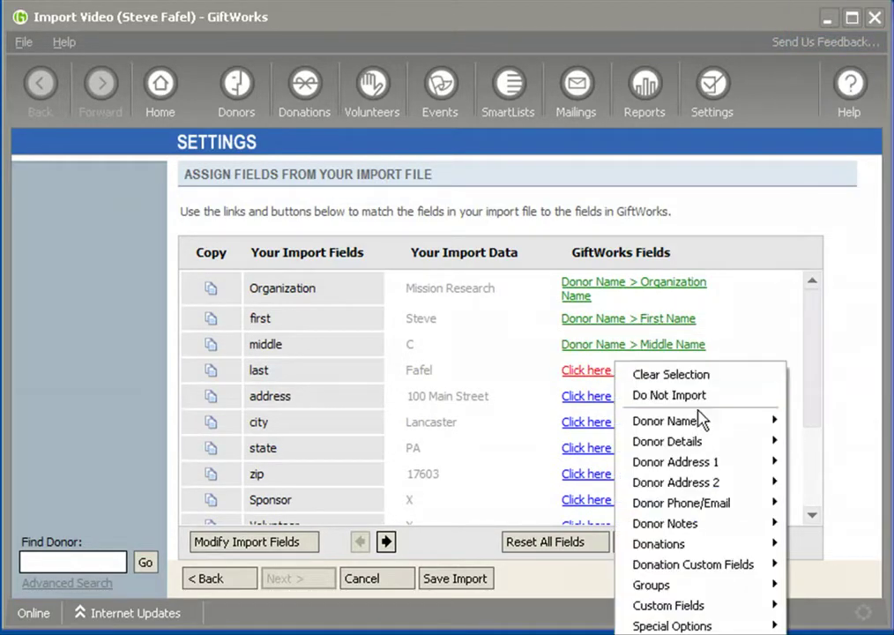
{"action": "mouse_move", "coordinate": [703, 421]}
{"action": "left_click", "coordinate": [807, 144]}
Step: Ignore all remaining import fields and run a test import of the records
{"action": "left_click", "coordinate": [642, 546]}
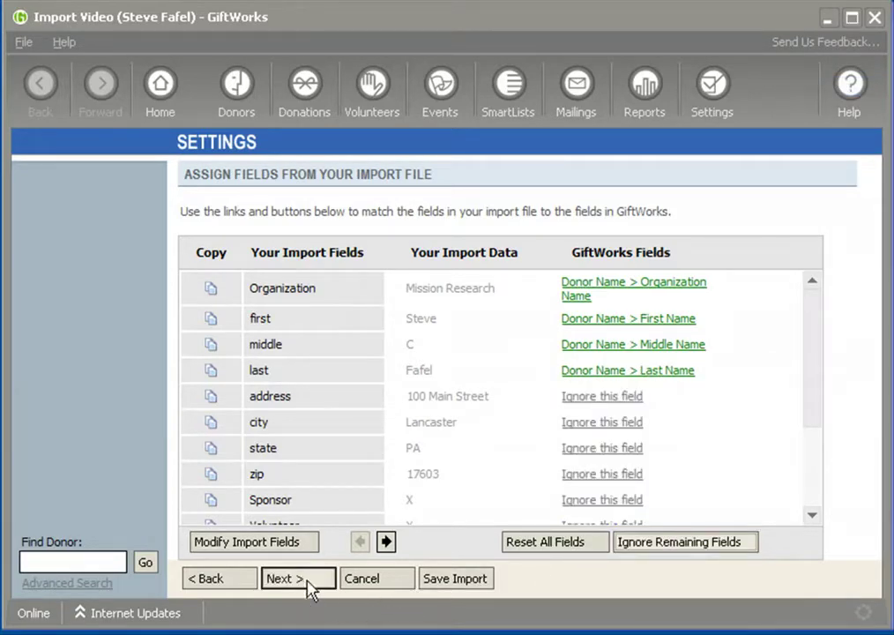
{"action": "left_click", "coordinate": [309, 580]}
{"action": "left_click", "coordinate": [299, 584]}
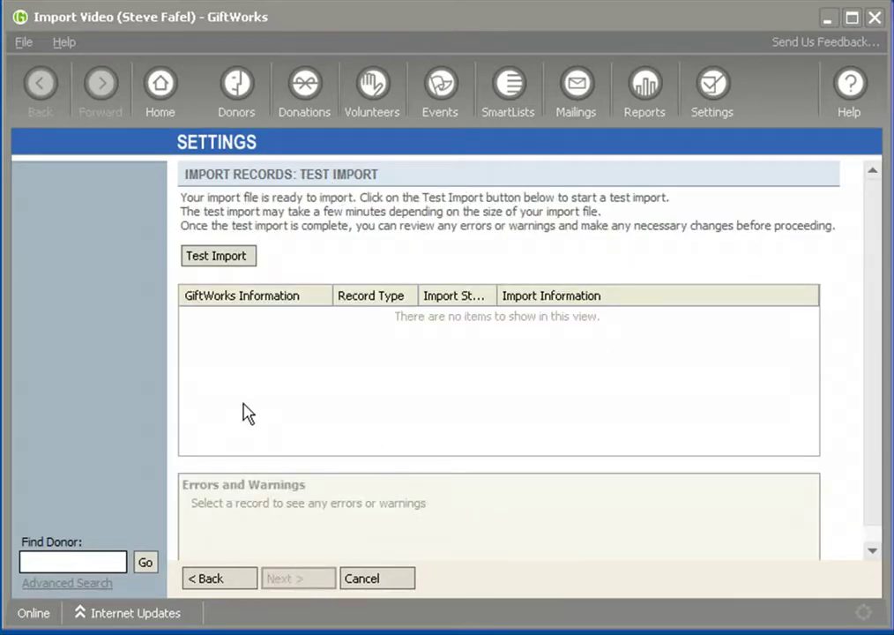
{"action": "left_click", "coordinate": [221, 259]}
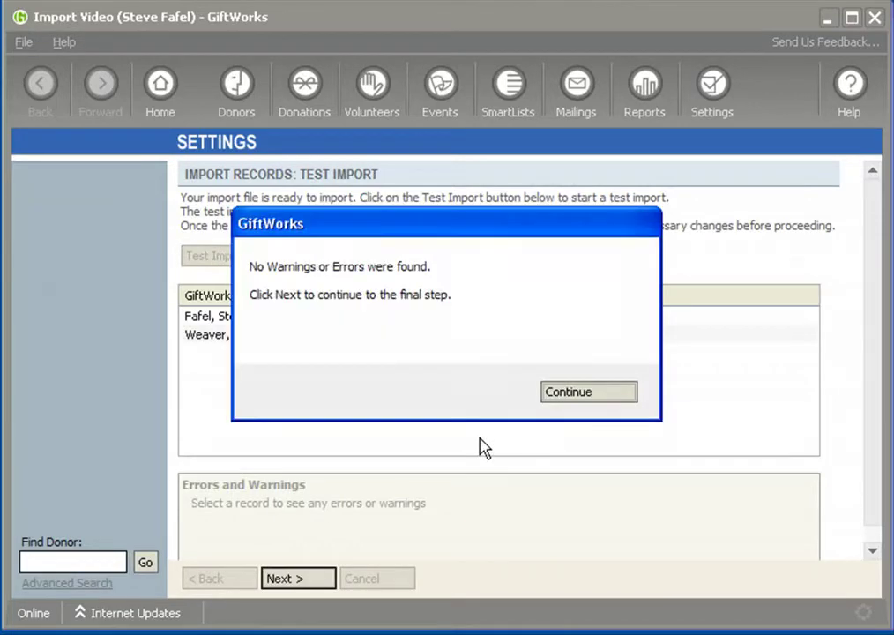
{"action": "left_click", "coordinate": [567, 396]}
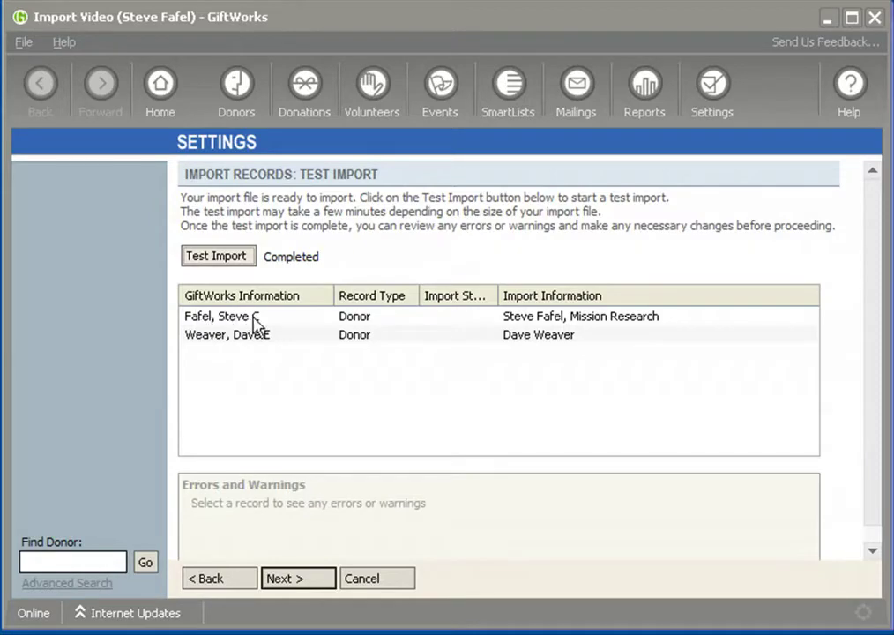
Step: Return to the Creating Donors options and choose to create donors with an organization profile
{"action": "left_click", "coordinate": [228, 584]}
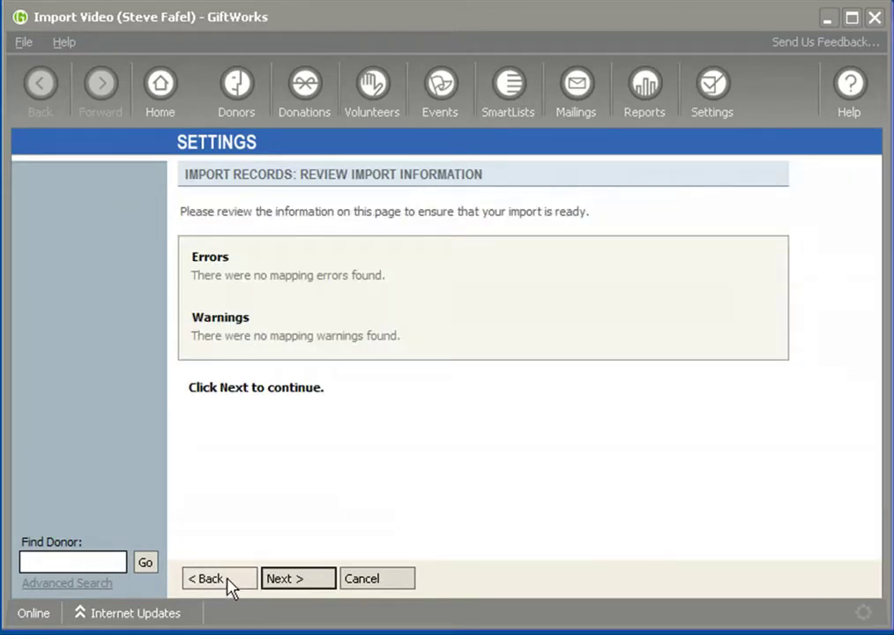
{"action": "left_click", "coordinate": [229, 586]}
{"action": "left_click", "coordinate": [229, 585]}
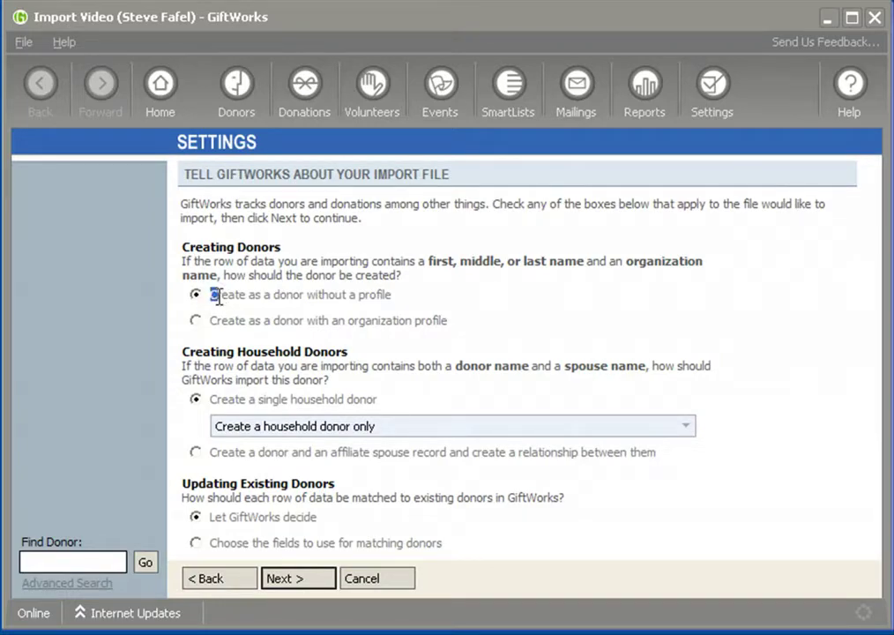
{"action": "left_click_drag", "start_coordinate": [207, 294], "coordinate": [367, 301]}
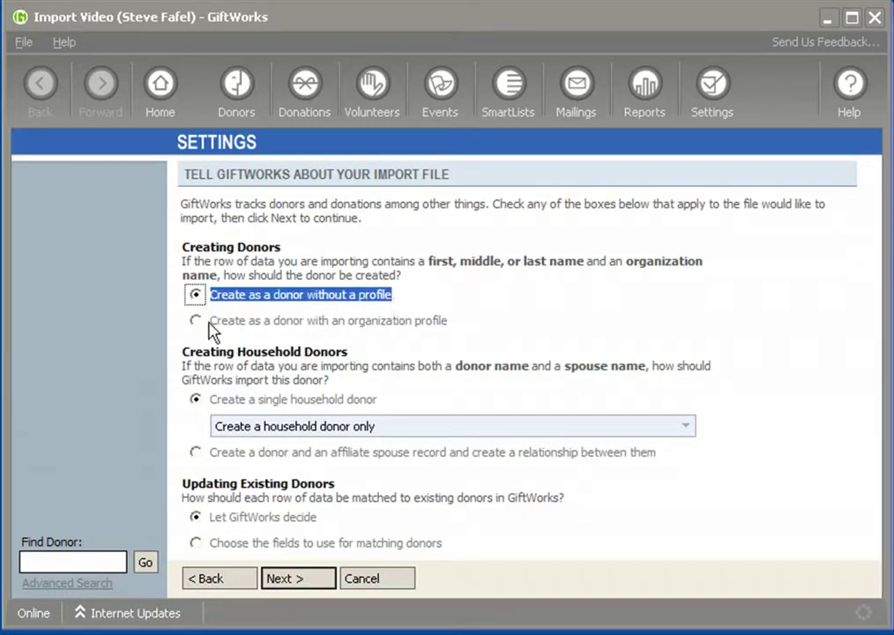
{"action": "left_click", "coordinate": [196, 321]}
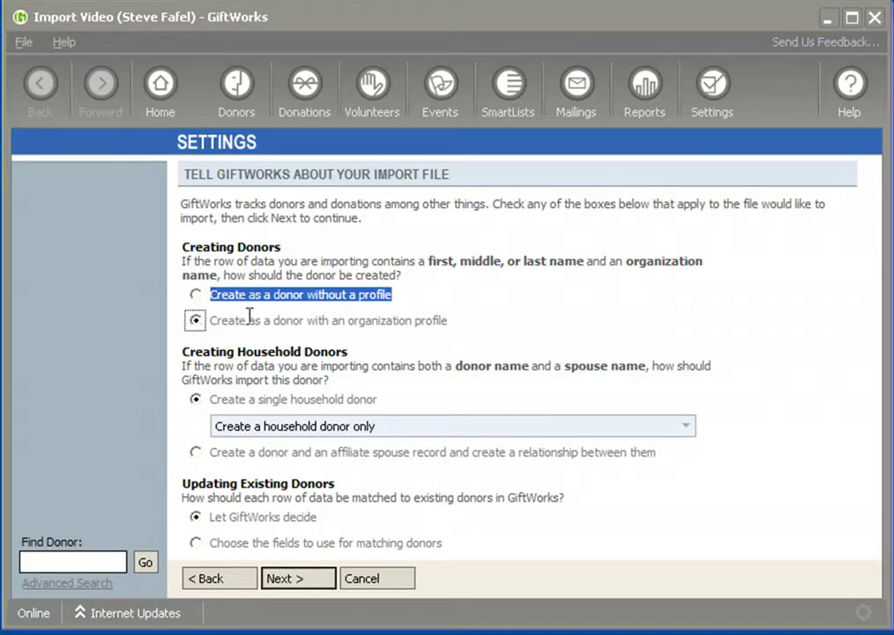
Step: Keep the existing field assignments and run the test import again with the organization profile option
{"action": "left_click", "coordinate": [296, 581]}
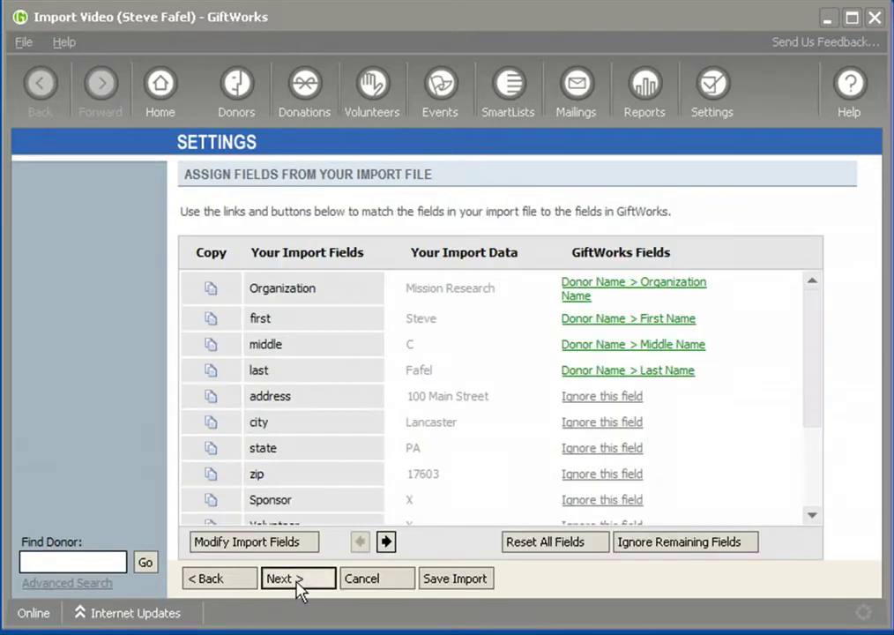
{"action": "left_click", "coordinate": [298, 580]}
{"action": "left_click", "coordinate": [298, 581]}
{"action": "left_click", "coordinate": [224, 261]}
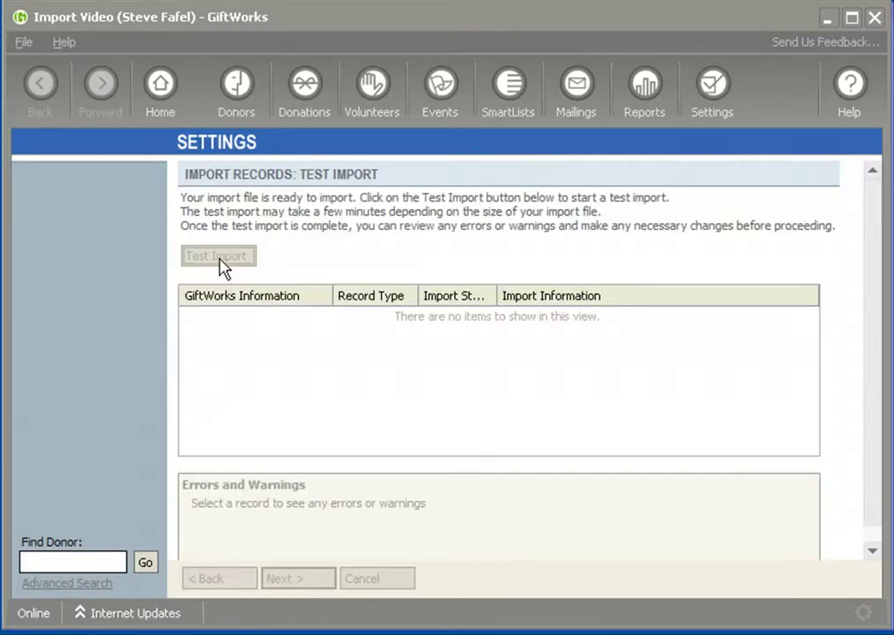
Step: Check the Mission Research record in the test import results and go back to the import file's data preview
{"action": "left_click", "coordinate": [568, 394]}
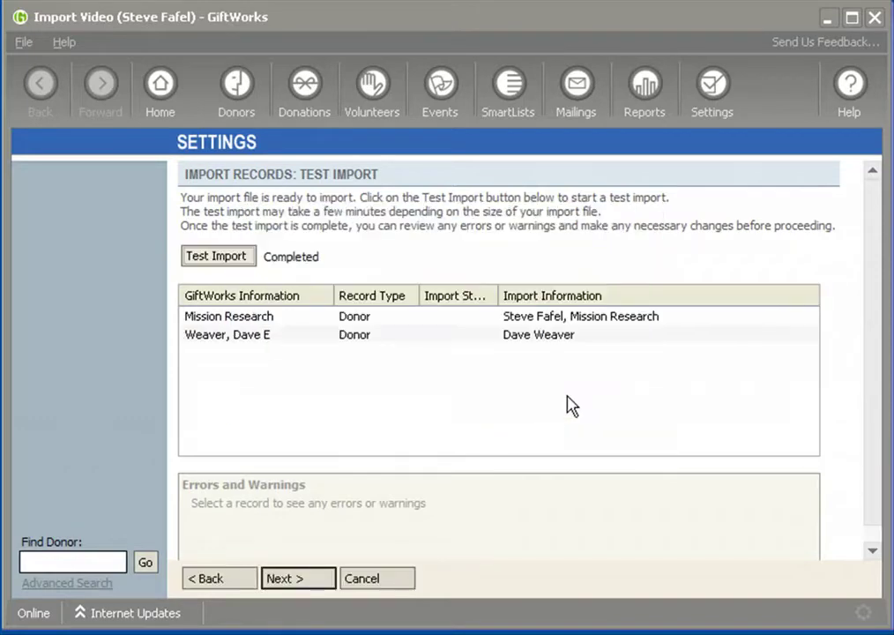
{"action": "left_click", "coordinate": [189, 320]}
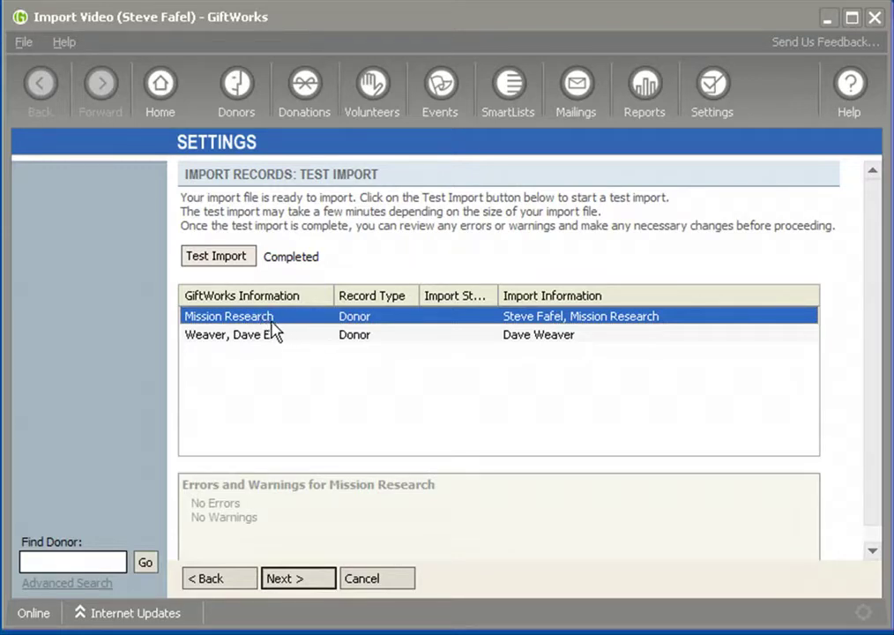
{"action": "left_click", "coordinate": [230, 578]}
{"action": "left_click", "coordinate": [230, 579]}
{"action": "left_click", "coordinate": [230, 579]}
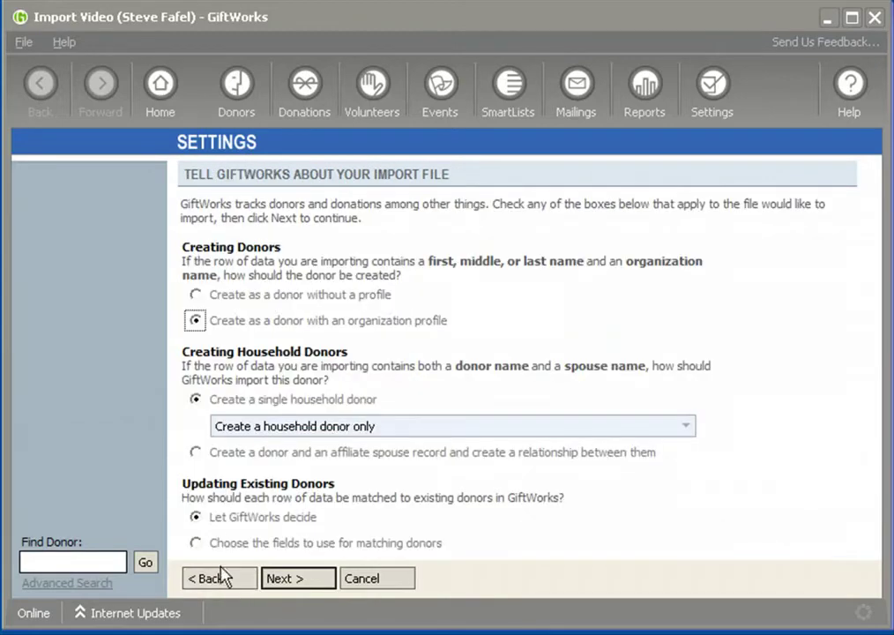
{"action": "left_click", "coordinate": [569, 391]}
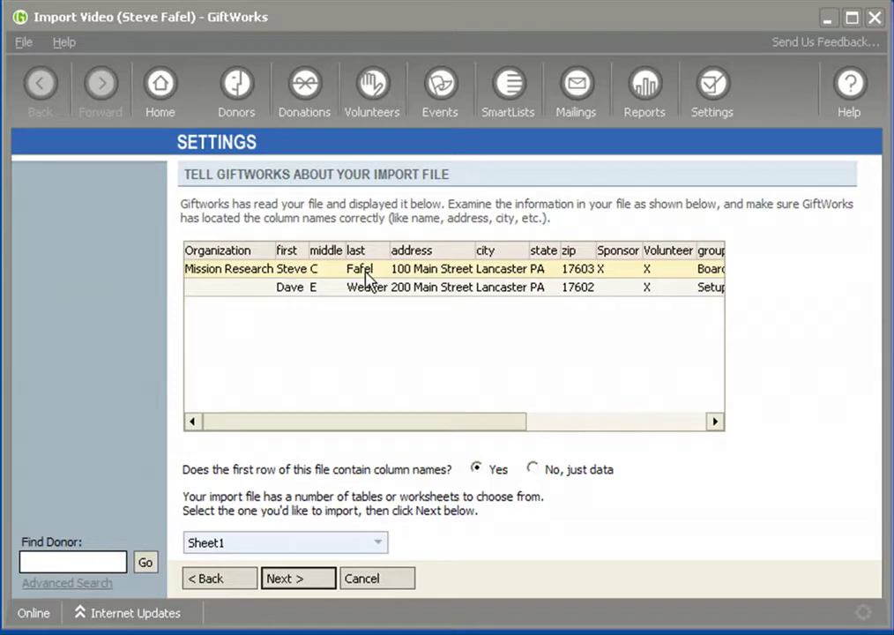
Step: Set the Creating Donors option to create donors without a profile
{"action": "left_click", "coordinate": [311, 583]}
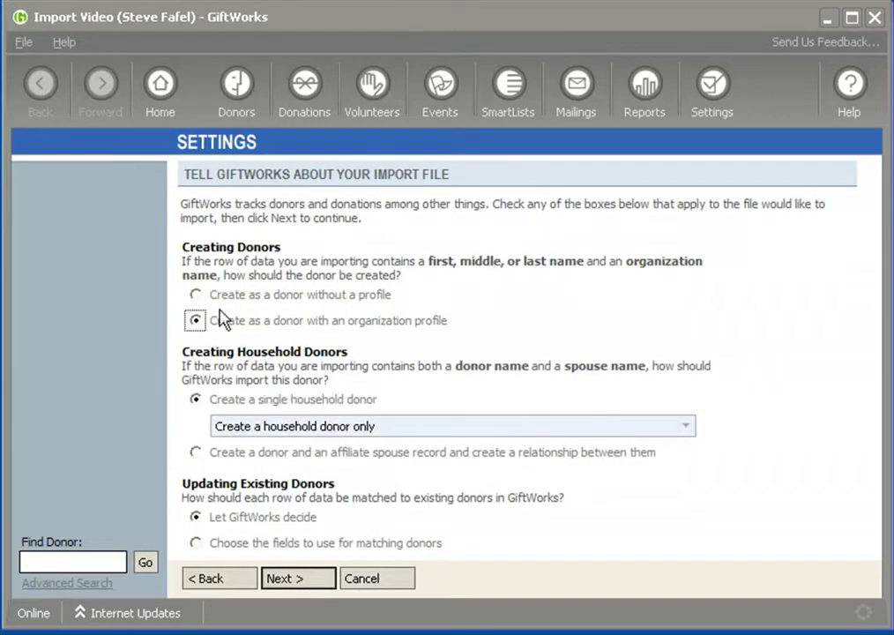
{"action": "left_click", "coordinate": [196, 297]}
{"action": "left_click", "coordinate": [197, 321]}
{"action": "left_click", "coordinate": [196, 298]}
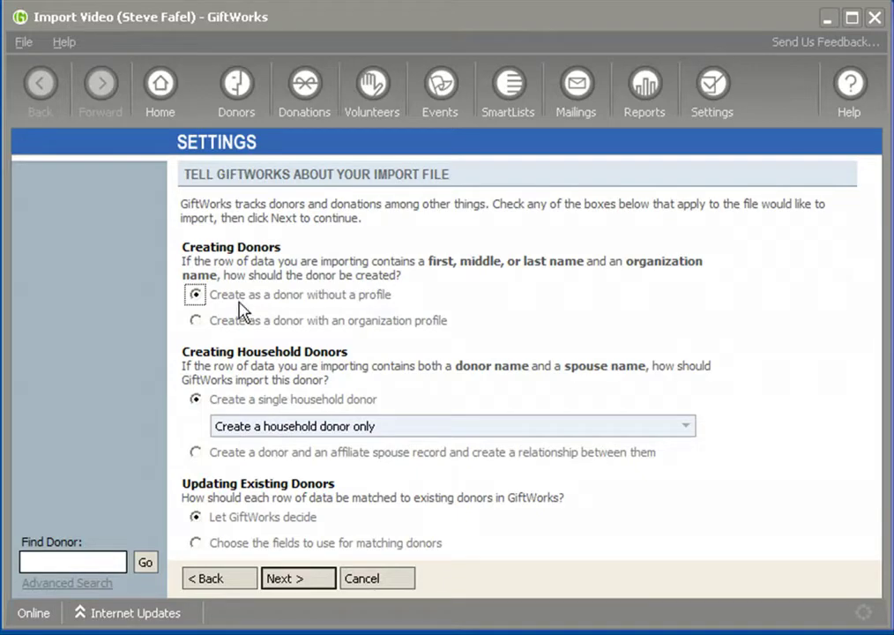
{"action": "left_click_drag", "start_coordinate": [212, 297], "coordinate": [386, 304]}
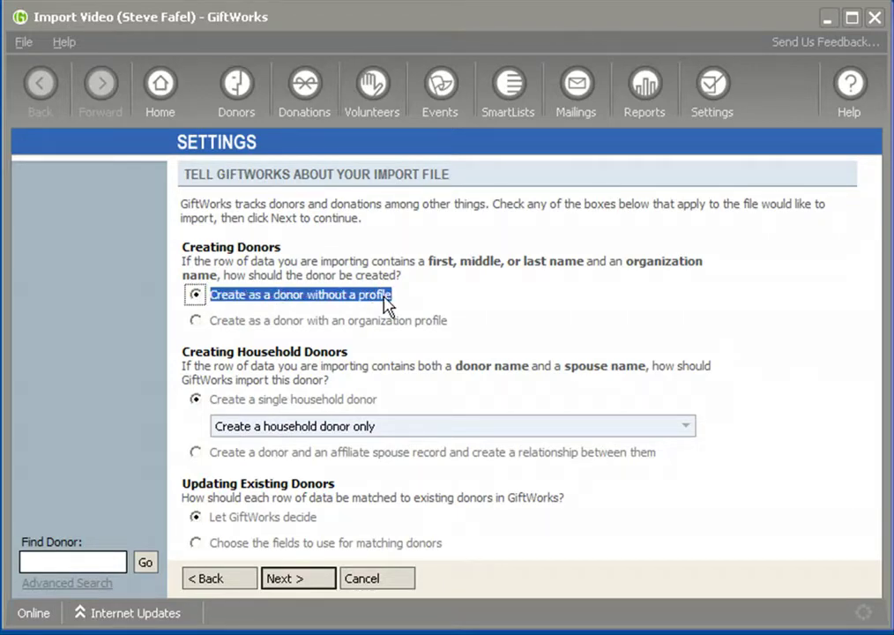
{"action": "left_click", "coordinate": [192, 300]}
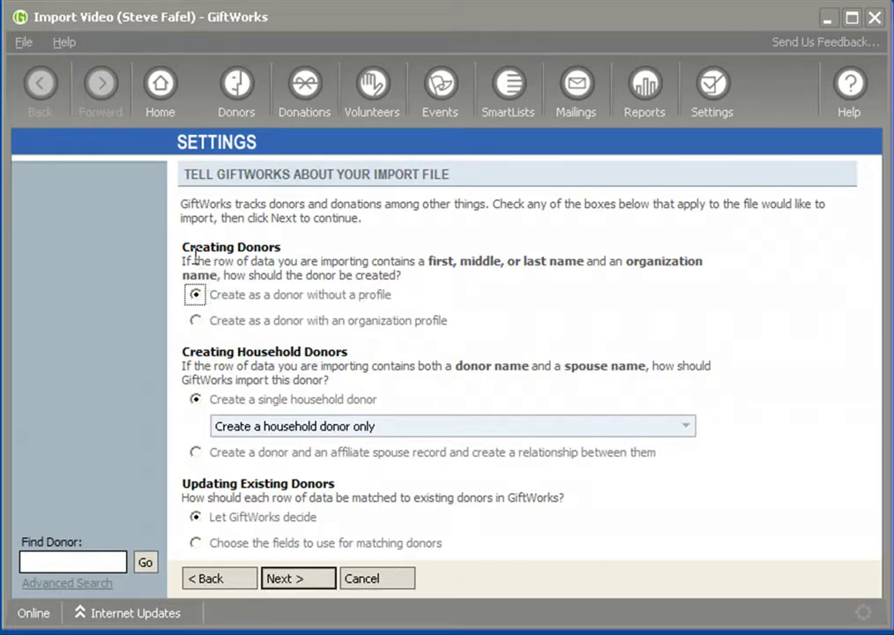
{"action": "left_click_drag", "start_coordinate": [183, 250], "coordinate": [280, 249]}
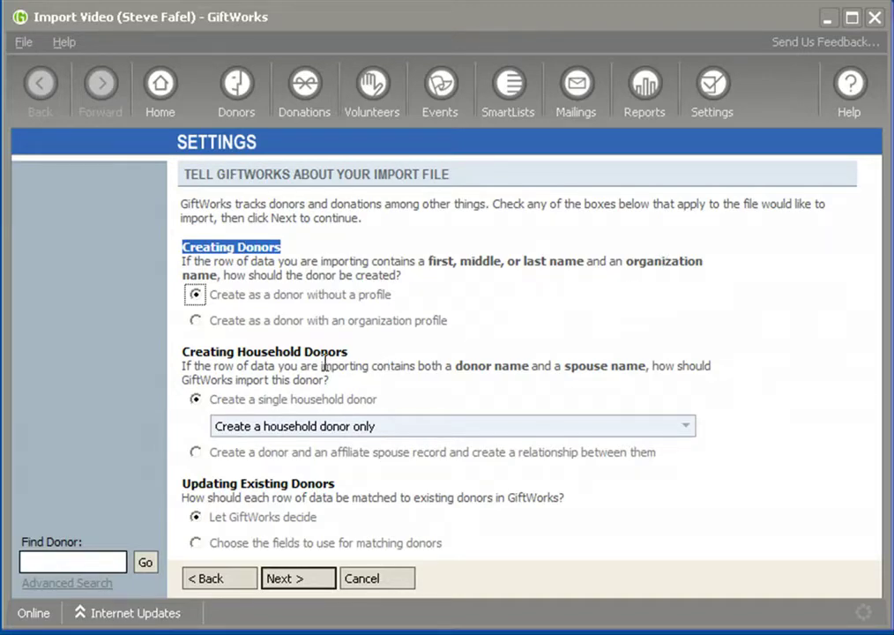
{"action": "left_click_drag", "start_coordinate": [183, 352], "coordinate": [359, 353]}
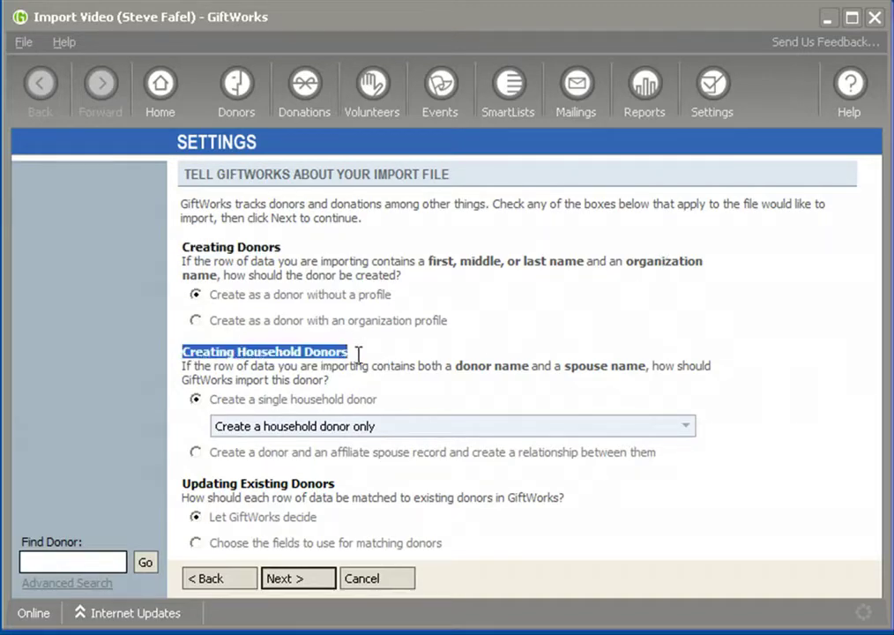
Step: Go back to the import source settings, choose ImportHH.xls as the file to import and load its data preview
{"action": "left_click", "coordinate": [221, 583]}
{"action": "left_click", "coordinate": [218, 580]}
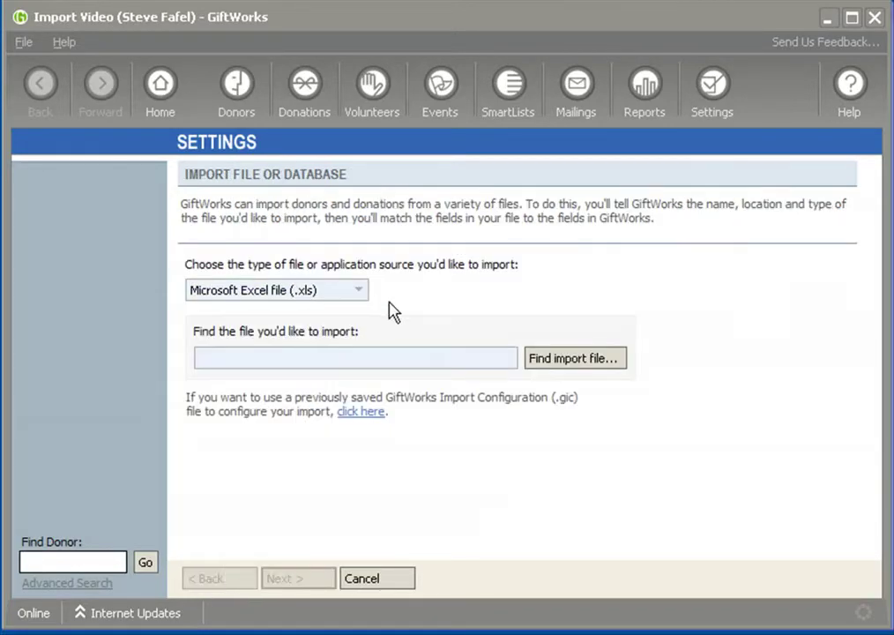
{"action": "left_click", "coordinate": [565, 358]}
{"action": "double_click", "coordinate": [226, 223]}
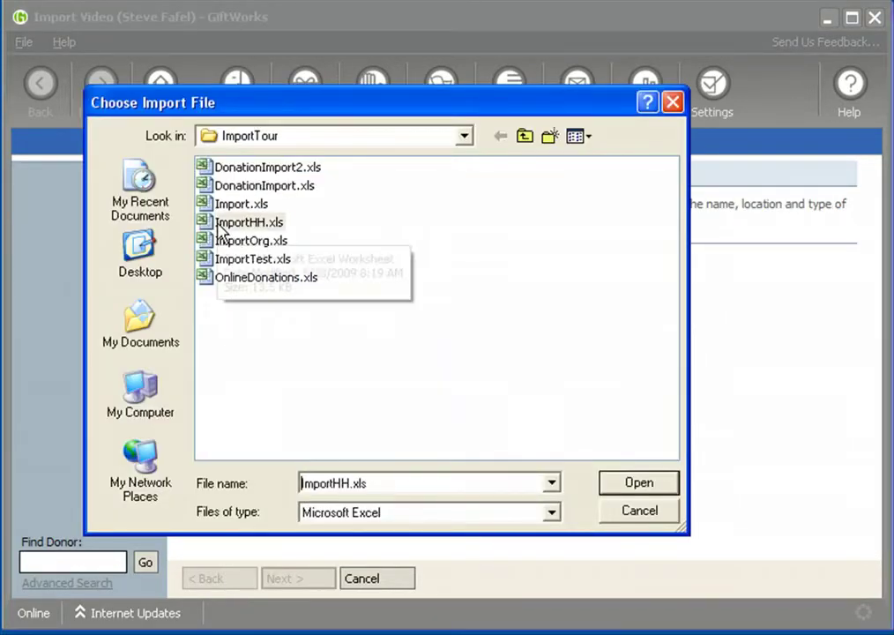
{"action": "left_click", "coordinate": [485, 358]}
{"action": "left_click_drag", "start_coordinate": [443, 358], "coordinate": [513, 358]}
{"action": "left_click", "coordinate": [323, 581]}
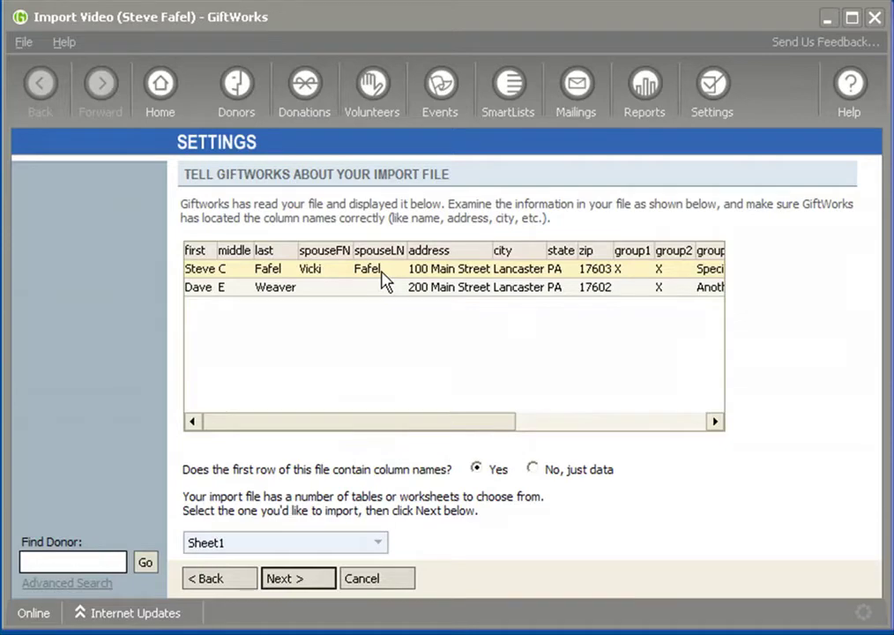
Step: Compare the file's spouse columns with the household options and select Create a single household donor with Create a household donor only
{"action": "left_click", "coordinate": [300, 575]}
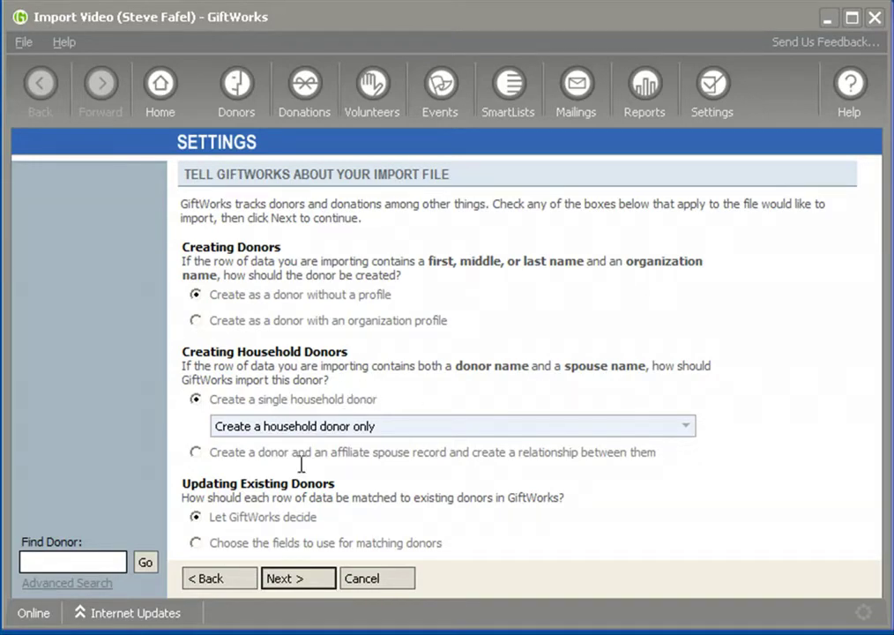
{"action": "left_click", "coordinate": [222, 582]}
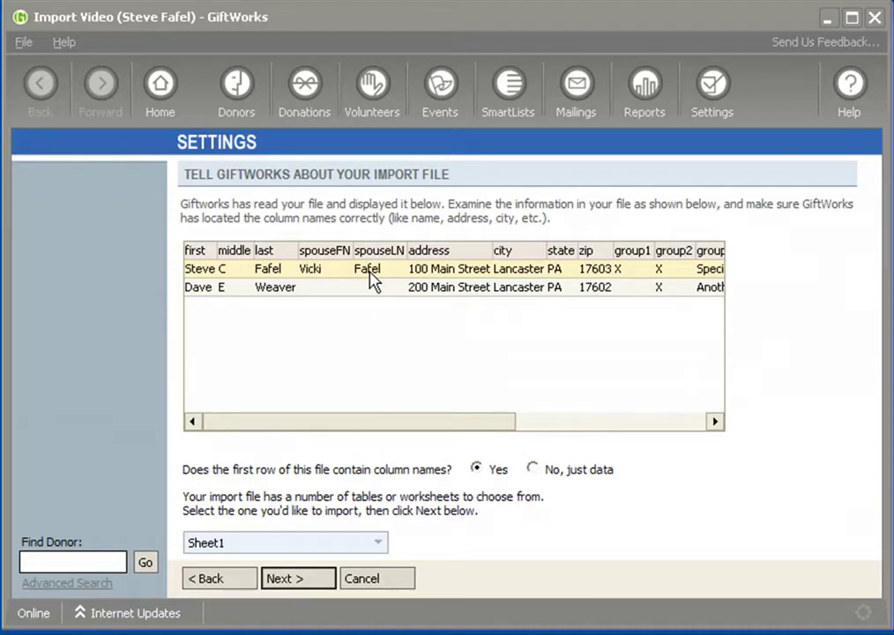
{"action": "left_click", "coordinate": [324, 580]}
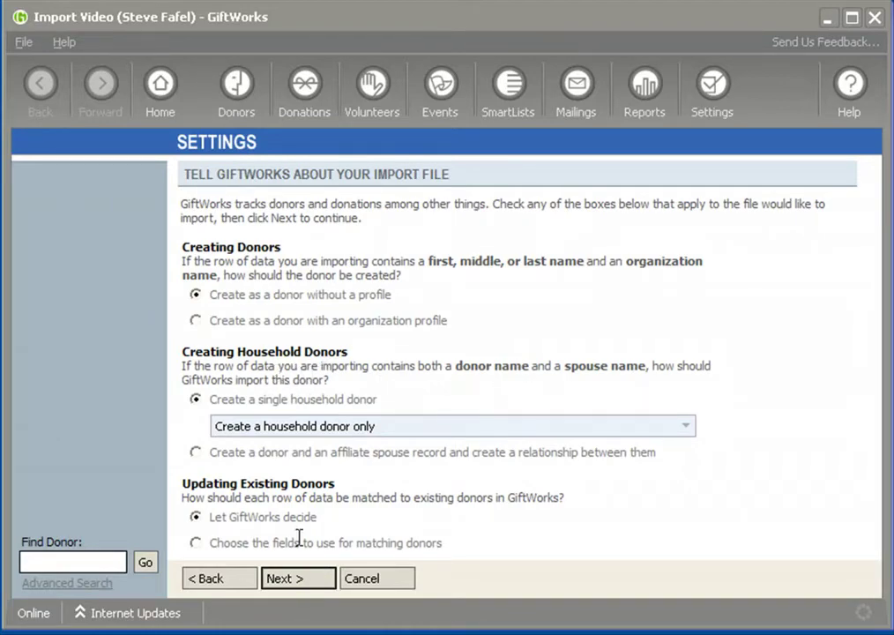
{"action": "left_click", "coordinate": [248, 582]}
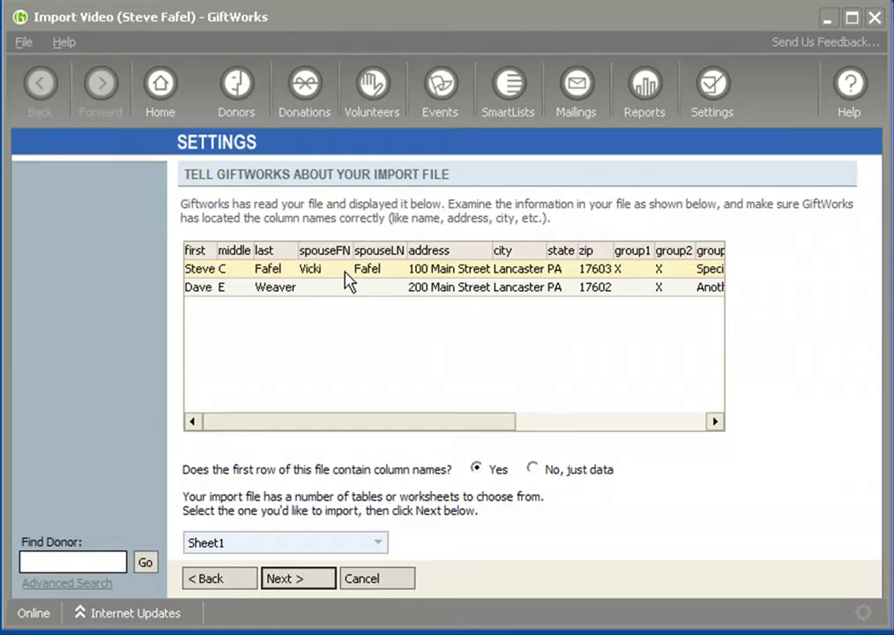
{"action": "left_click", "coordinate": [303, 586]}
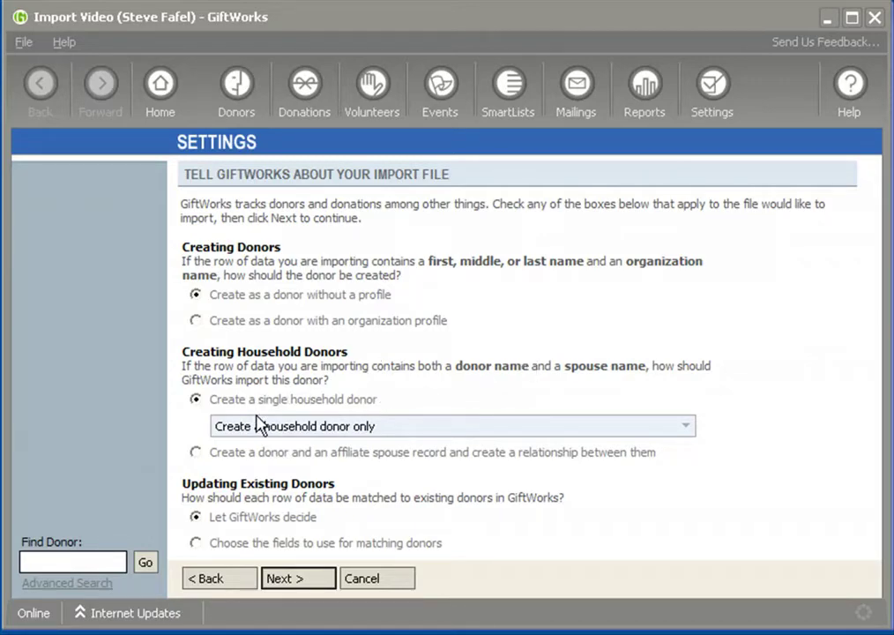
{"action": "left_click", "coordinate": [196, 400]}
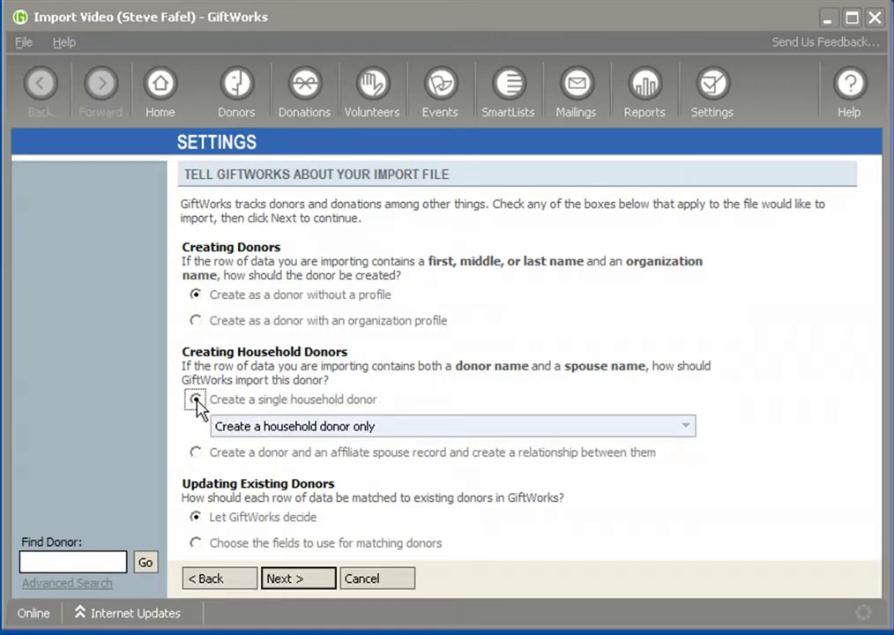
Step: Assign the first, middle and last import fields to Donor Name > First Name, Middle Name and Last Name
{"action": "left_click", "coordinate": [300, 584]}
{"action": "left_click", "coordinate": [621, 284]}
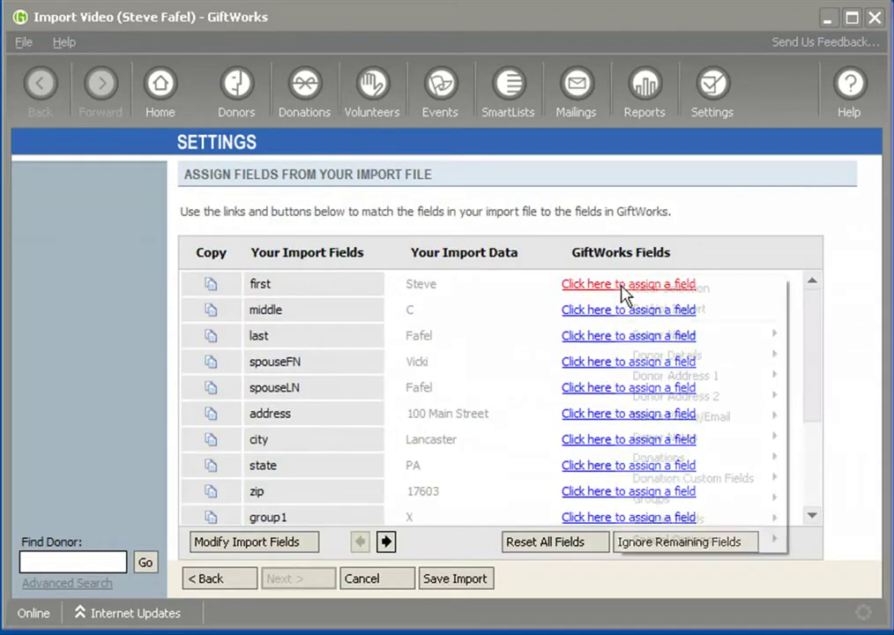
{"action": "mouse_move", "coordinate": [668, 334]}
{"action": "left_click", "coordinate": [635, 309]}
{"action": "mouse_move", "coordinate": [697, 361]}
{"action": "left_click", "coordinate": [829, 445]}
{"action": "left_click", "coordinate": [620, 337]}
{"action": "mouse_move", "coordinate": [705, 388]}
{"action": "left_click", "coordinate": [794, 54]}
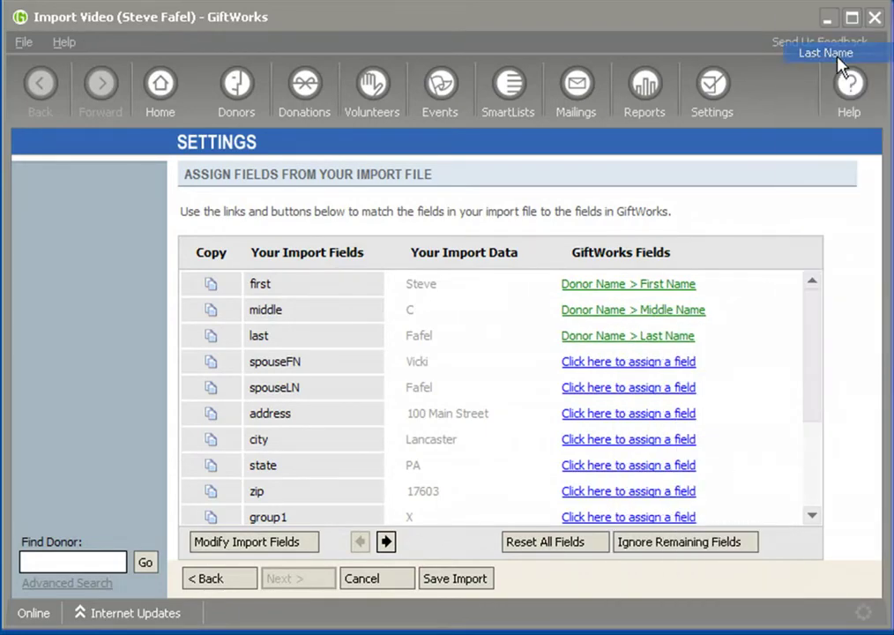
Step: Assign spouseFN to Donor Name > Spouse First Name and spouseLN to Donor Name > Spouse Last Name
{"action": "left_click", "coordinate": [607, 362]}
{"action": "mouse_move", "coordinate": [683, 413]}
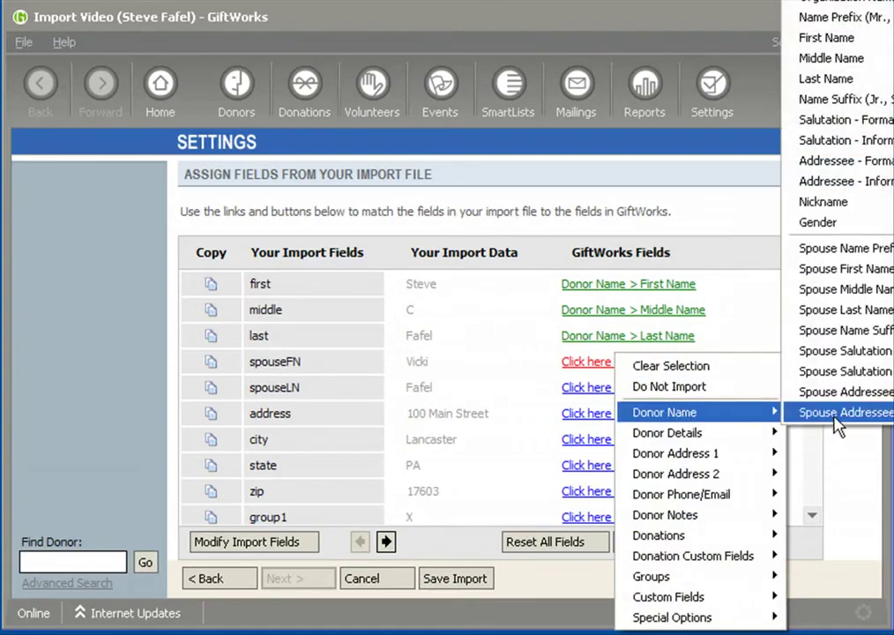
{"action": "left_click", "coordinate": [820, 432]}
{"action": "left_click", "coordinate": [648, 389]}
{"action": "mouse_move", "coordinate": [639, 438]}
{"action": "left_click", "coordinate": [827, 338]}
Step: Ignore all remaining import fields and run a test import of the single household donor setup
{"action": "left_click", "coordinate": [685, 542]}
{"action": "left_click", "coordinate": [300, 582]}
{"action": "left_click", "coordinate": [299, 580]}
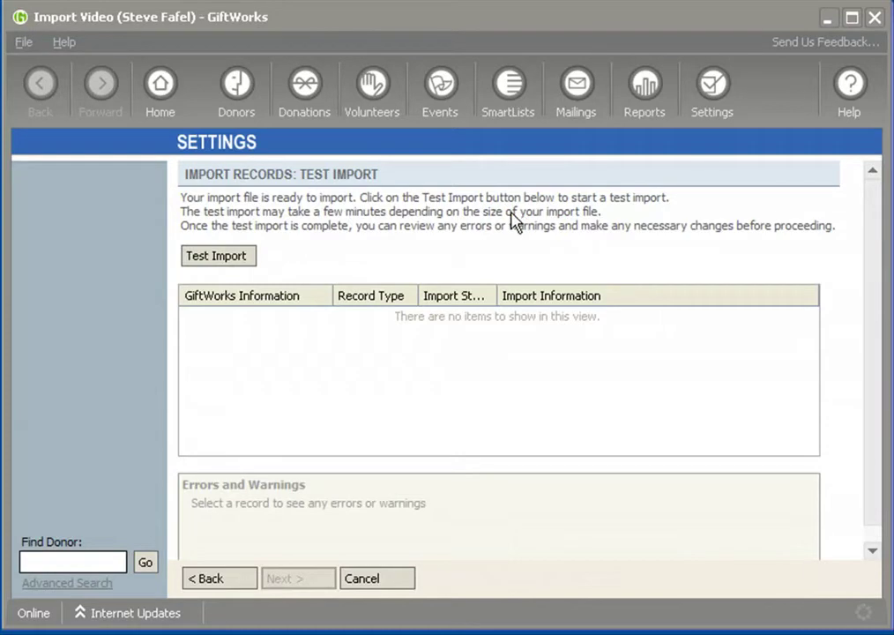
{"action": "left_click", "coordinate": [221, 260]}
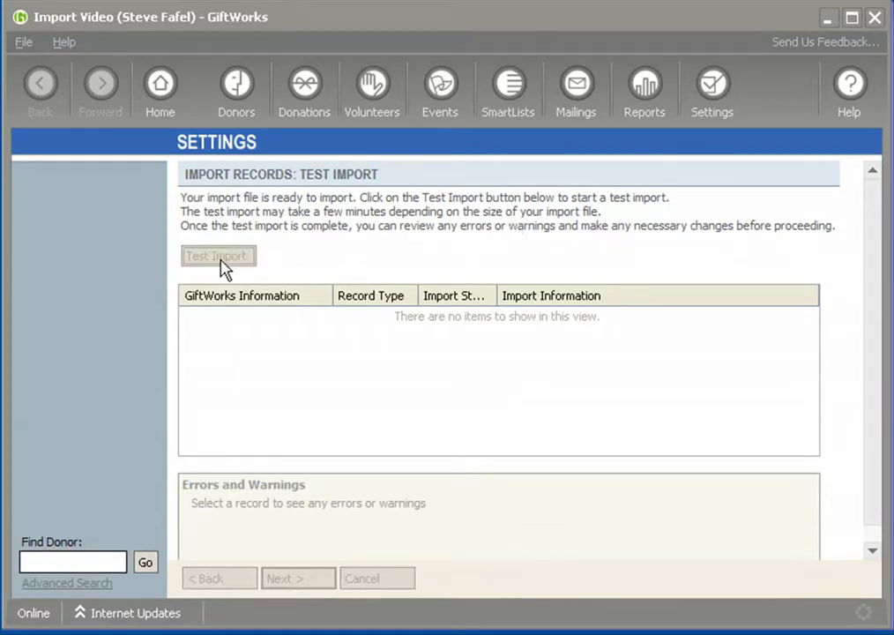
{"action": "left_click", "coordinate": [579, 396]}
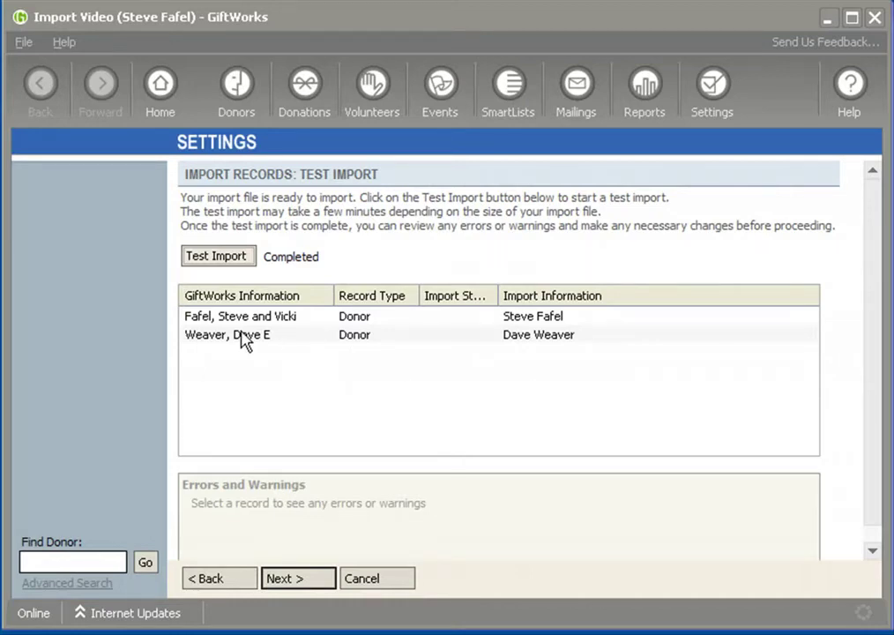
Step: Check the household donor result, then return to the household options and choose creating a donor and an affiliate spouse record with a relationship
{"action": "left_click", "coordinate": [197, 322]}
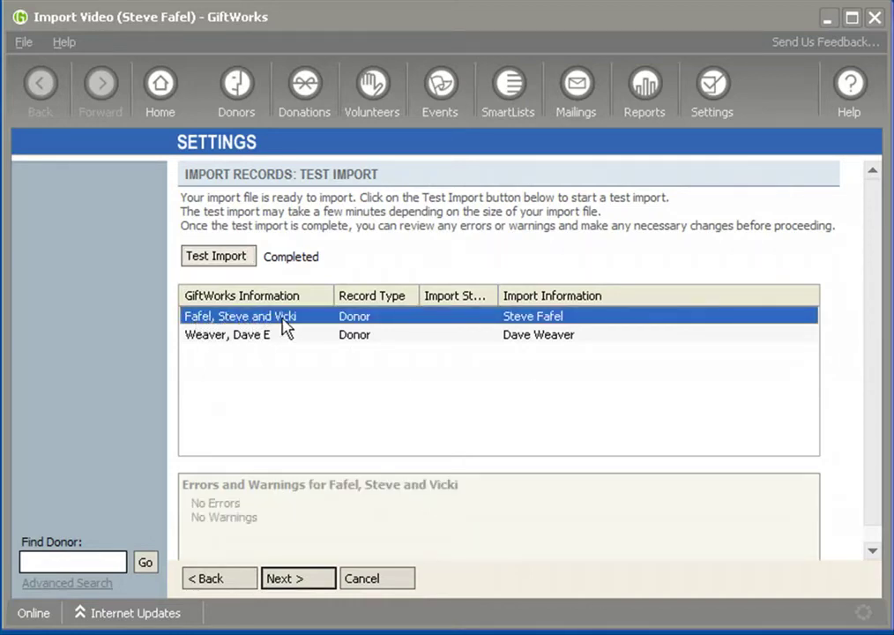
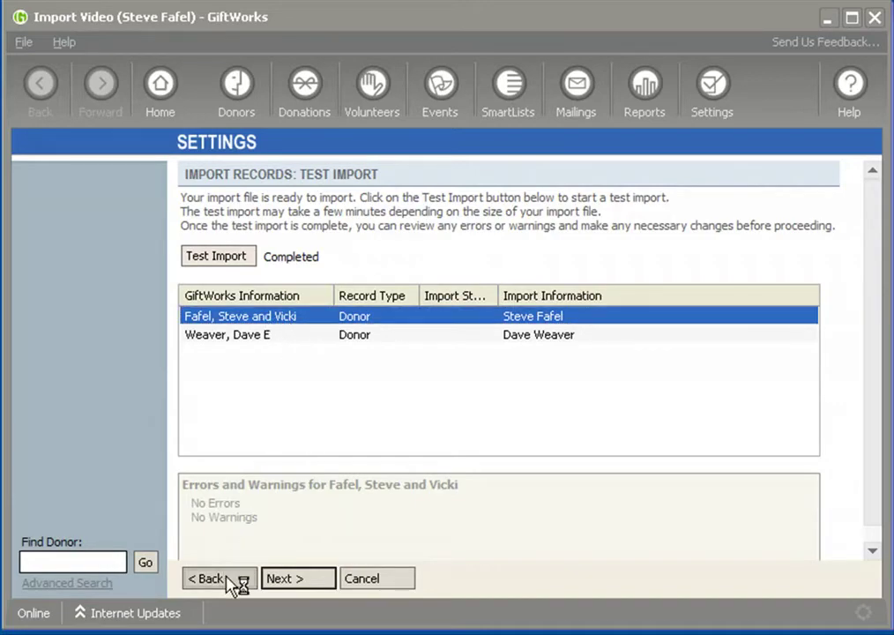
{"action": "left_click", "coordinate": [229, 582]}
{"action": "left_click", "coordinate": [229, 580]}
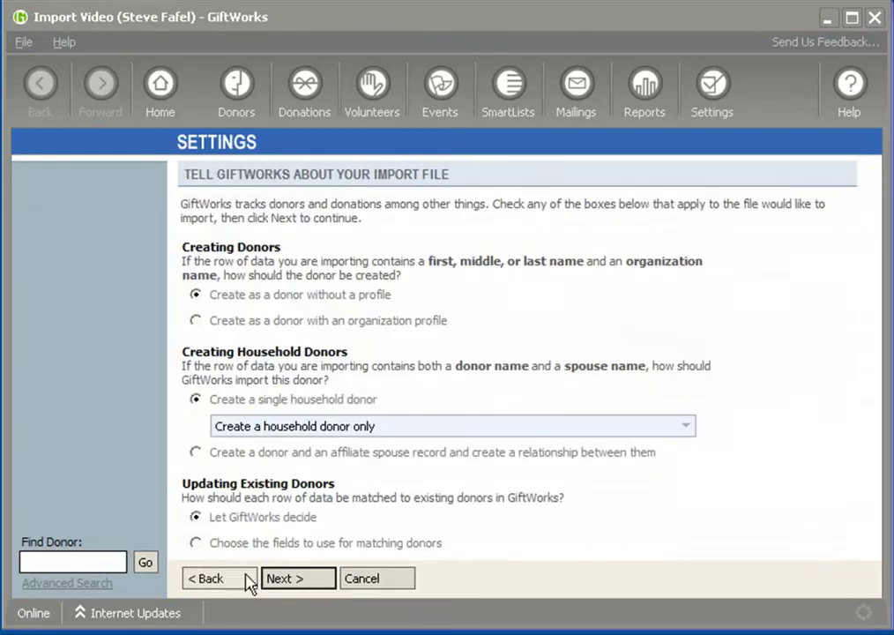
{"action": "left_click", "coordinate": [194, 451]}
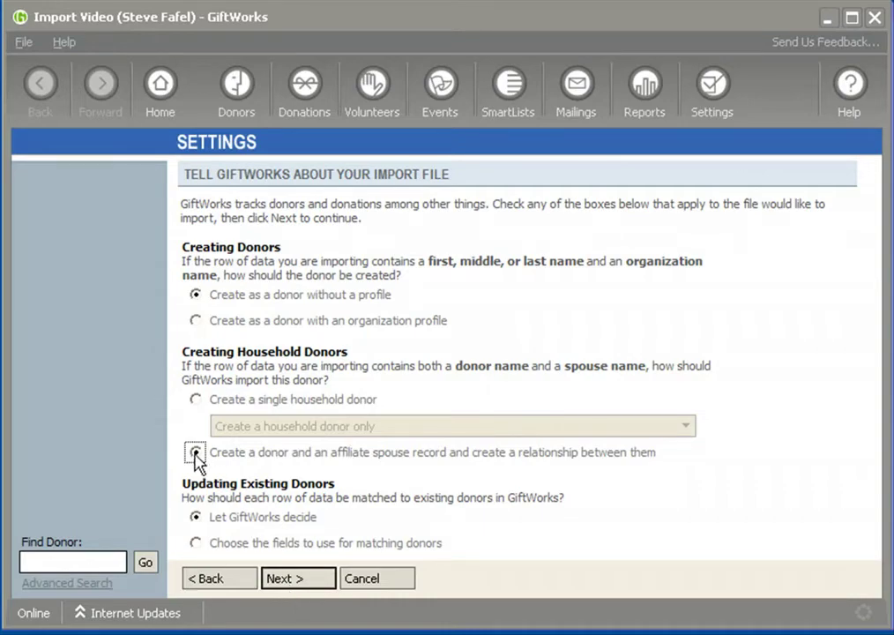
Step: Keep the existing field assignments and rerun the test import with the affiliate spouse record option
{"action": "left_click", "coordinate": [286, 585]}
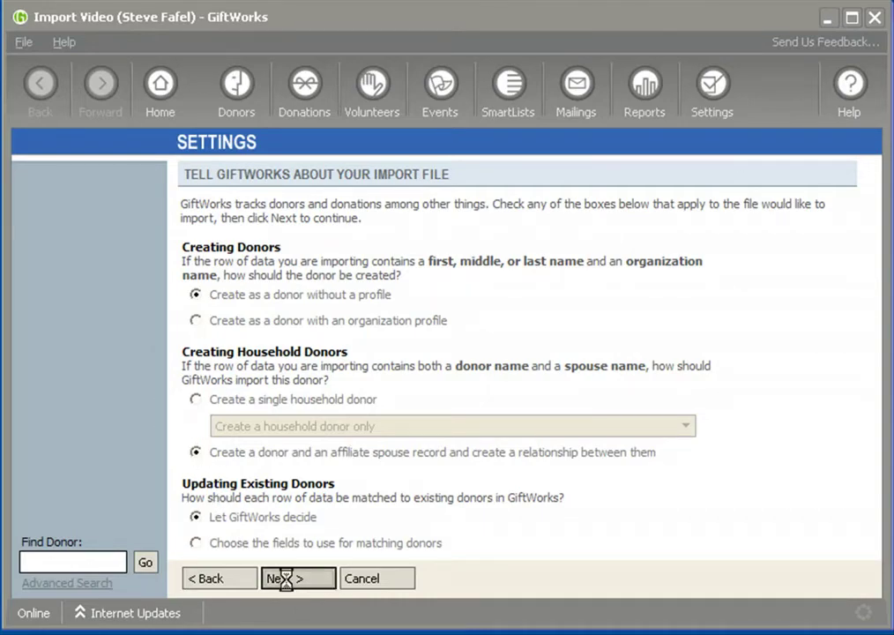
{"action": "left_click", "coordinate": [289, 582]}
{"action": "left_click", "coordinate": [298, 582]}
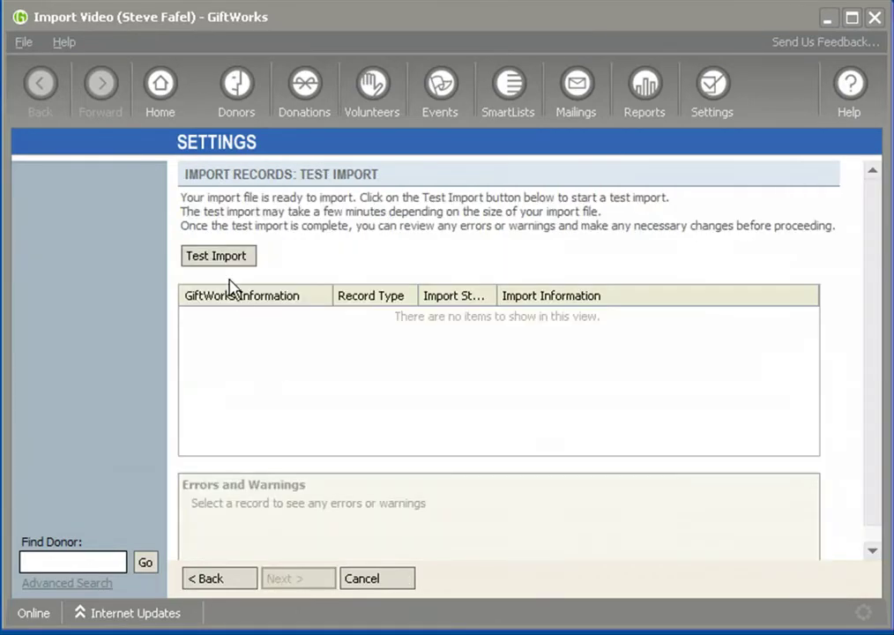
{"action": "left_click", "coordinate": [217, 258]}
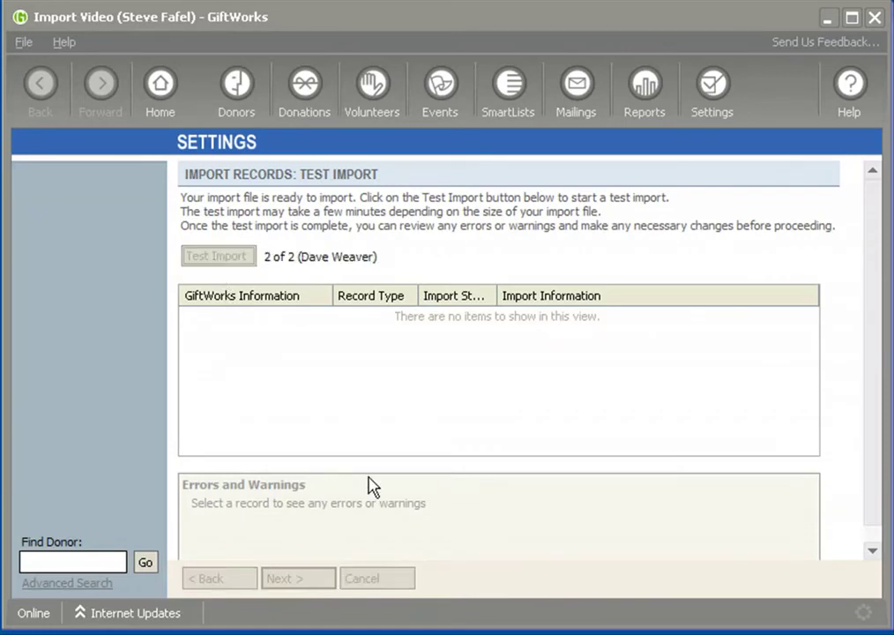
{"action": "left_click", "coordinate": [580, 395]}
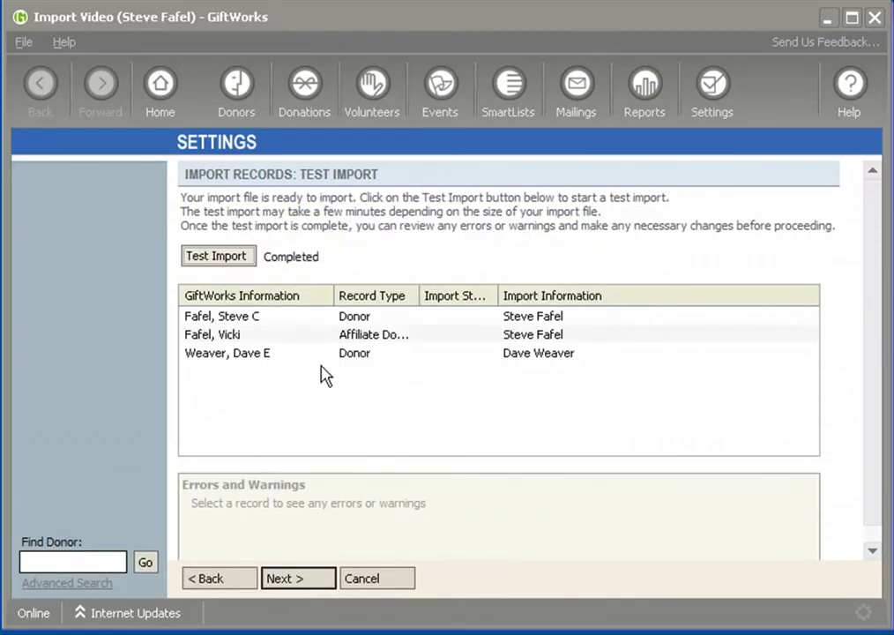
Step: Compare the primary donor record with the affiliate spouse record in the test import results for errors and warnings
{"action": "left_click", "coordinate": [241, 321]}
{"action": "left_click", "coordinate": [242, 339]}
{"action": "left_click", "coordinate": [254, 320]}
{"action": "left_click", "coordinate": [245, 339]}
{"action": "left_click", "coordinate": [249, 321]}
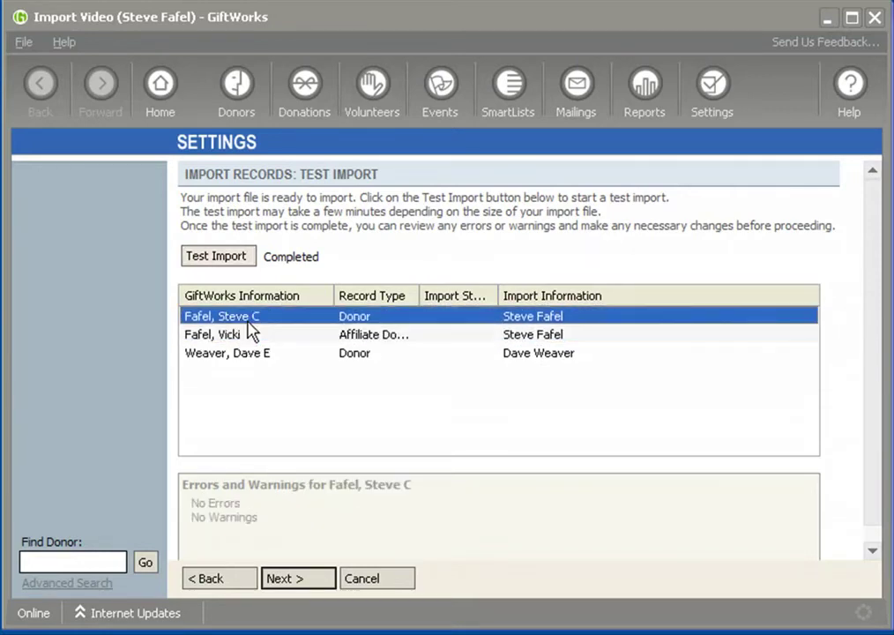
Step: Return to the household options and create a single household donor with the donor as an affiliate donor related to the household
{"action": "left_click", "coordinate": [238, 585]}
{"action": "left_click", "coordinate": [238, 582]}
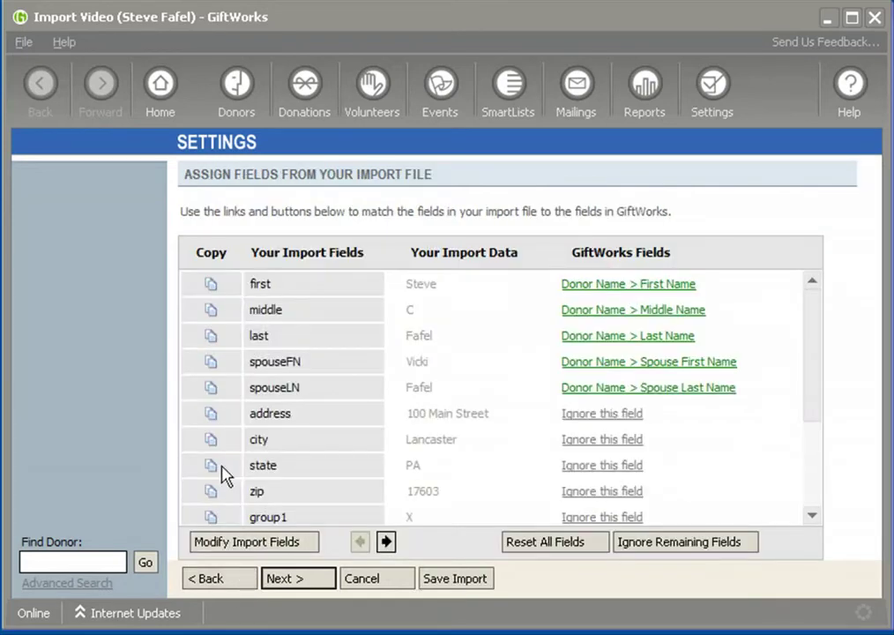
{"action": "left_click", "coordinate": [232, 581]}
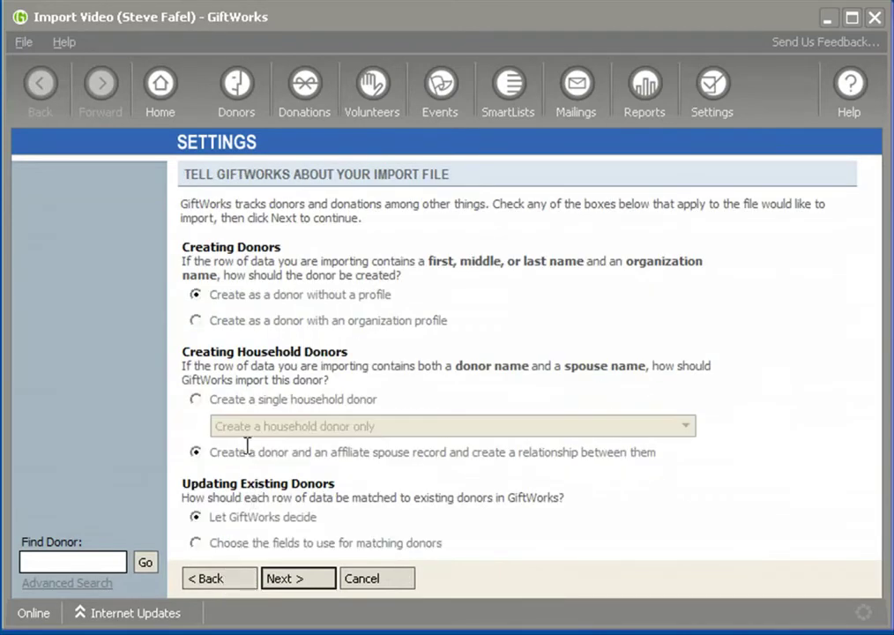
{"action": "left_click", "coordinate": [196, 403]}
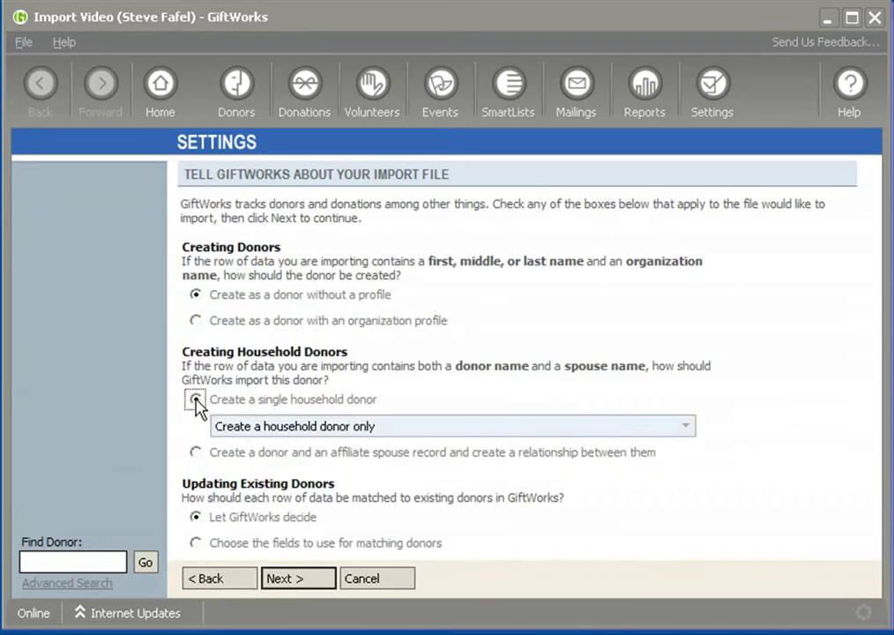
{"action": "left_click", "coordinate": [416, 425]}
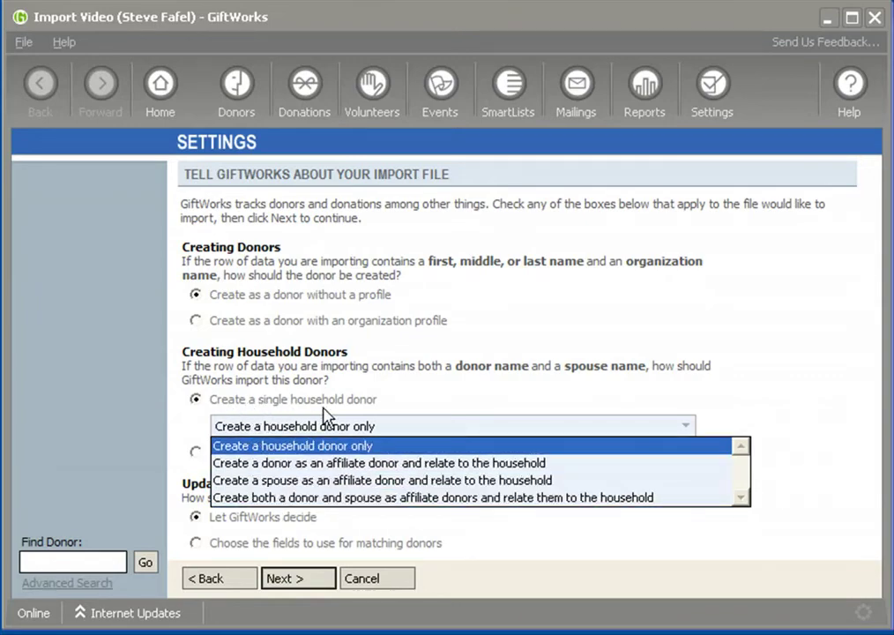
{"action": "left_click", "coordinate": [307, 466]}
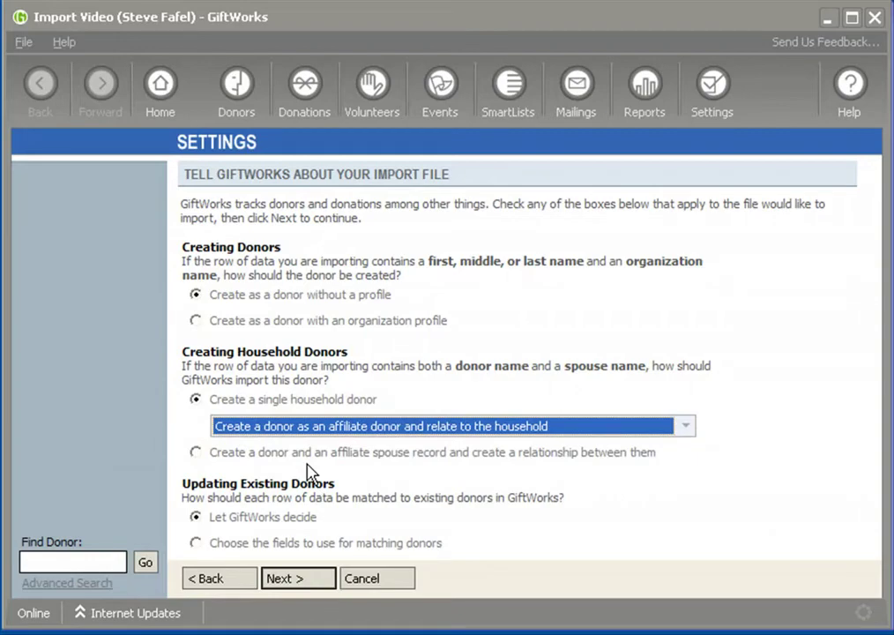
Step: Rerun the test import with the existing field assignments and check the household and affiliate donor records for errors and warnings
{"action": "left_click", "coordinate": [298, 582]}
{"action": "left_click", "coordinate": [300, 582]}
{"action": "left_click", "coordinate": [303, 579]}
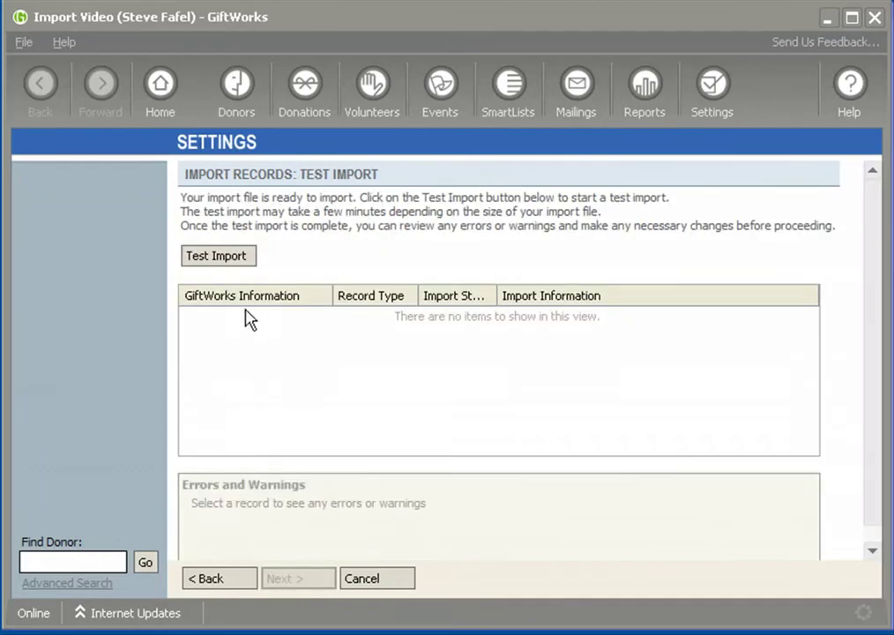
{"action": "left_click", "coordinate": [214, 263]}
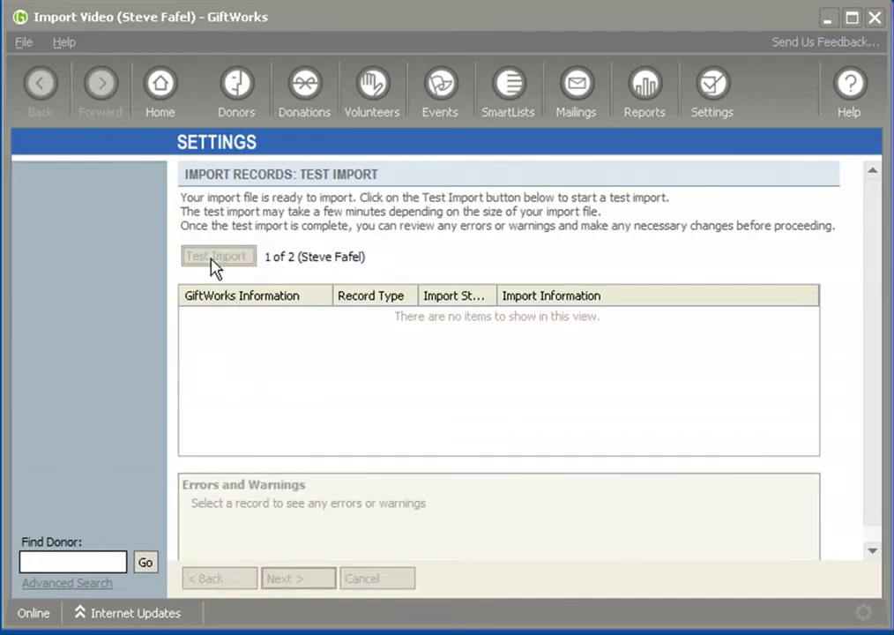
{"action": "key", "text": "Return"}
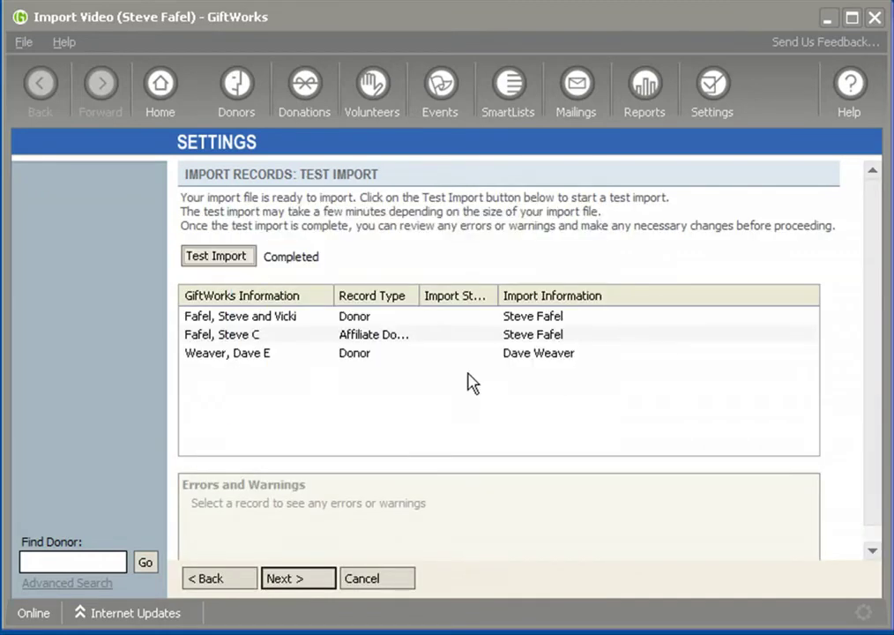
{"action": "left_click", "coordinate": [257, 318]}
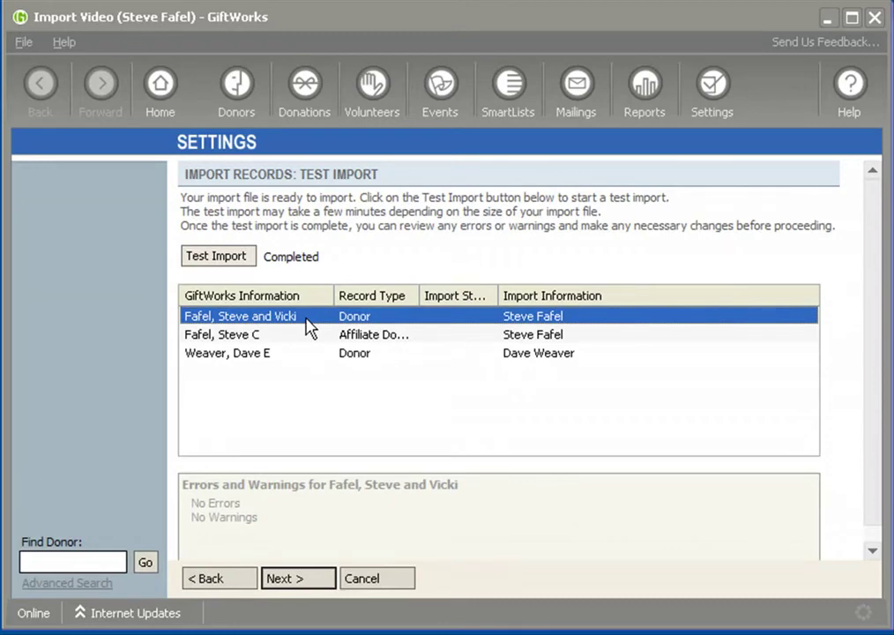
{"action": "left_click", "coordinate": [229, 341]}
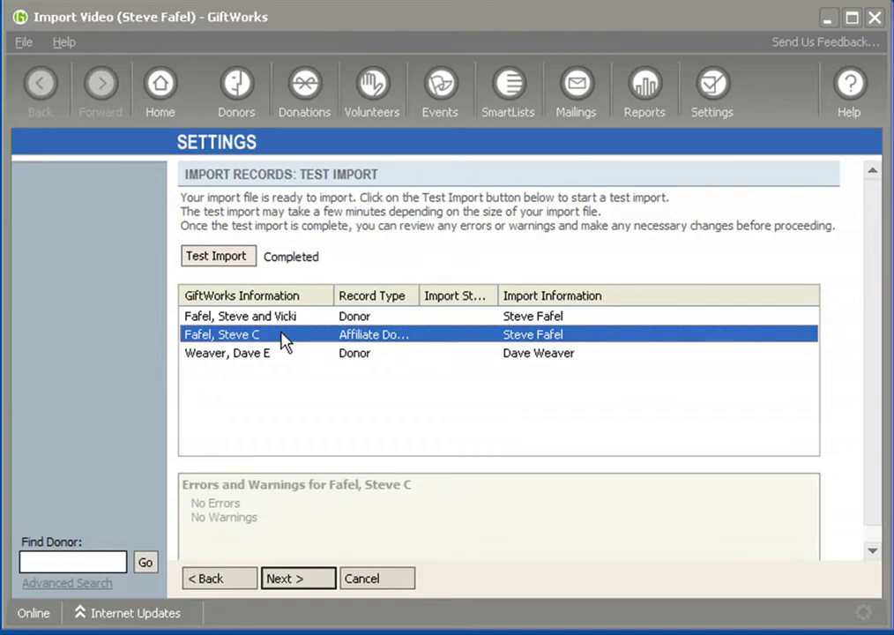
Step: Return to the household options and create both the donor and spouse as affiliate donors related to the household
{"action": "left_click", "coordinate": [235, 583]}
{"action": "left_click", "coordinate": [235, 582]}
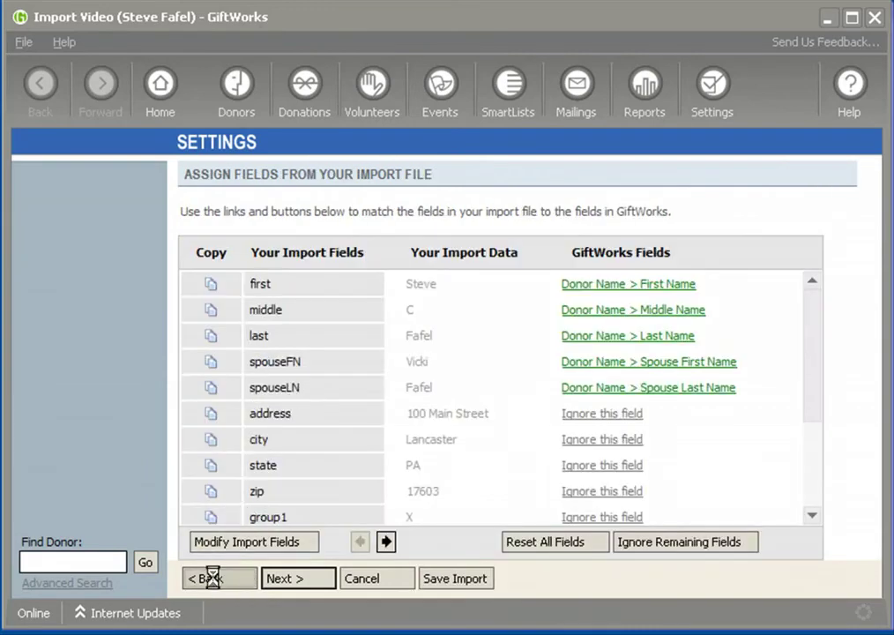
{"action": "left_click", "coordinate": [208, 577]}
{"action": "left_click", "coordinate": [307, 427]}
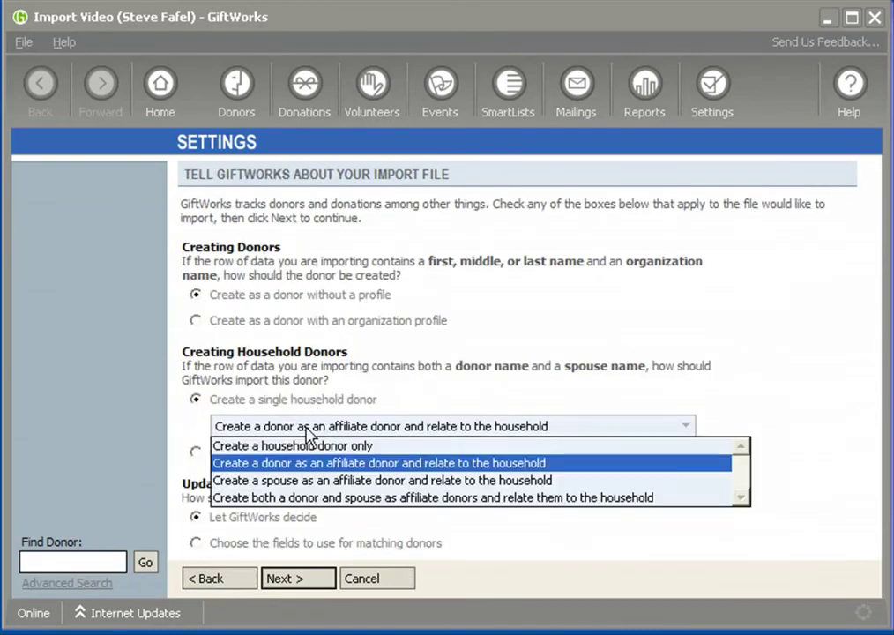
{"action": "left_click", "coordinate": [279, 498]}
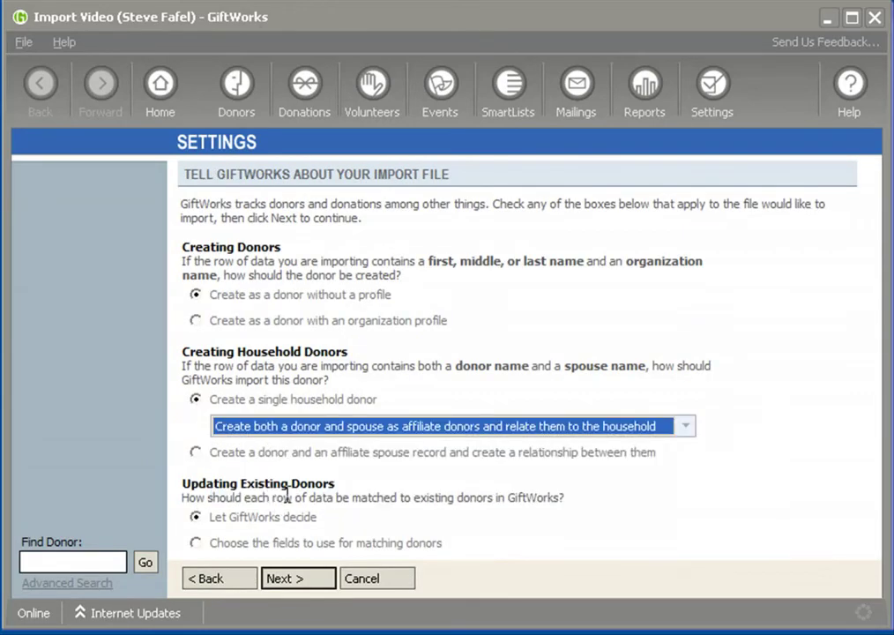
Step: Keep the field assignments and rerun the test import with both donor and spouse as affiliate donors
{"action": "left_click", "coordinate": [315, 587]}
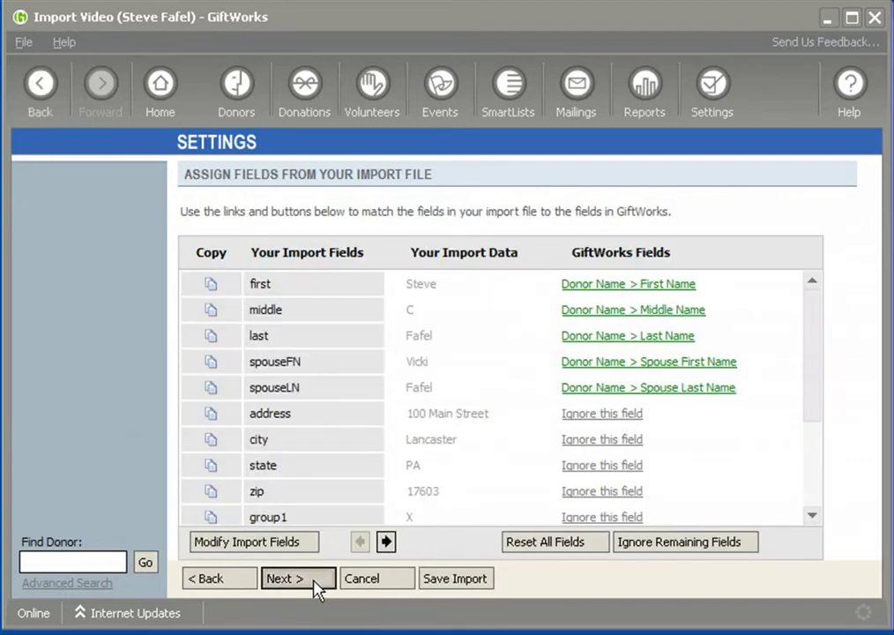
{"action": "left_click", "coordinate": [315, 586]}
{"action": "left_click", "coordinate": [319, 586]}
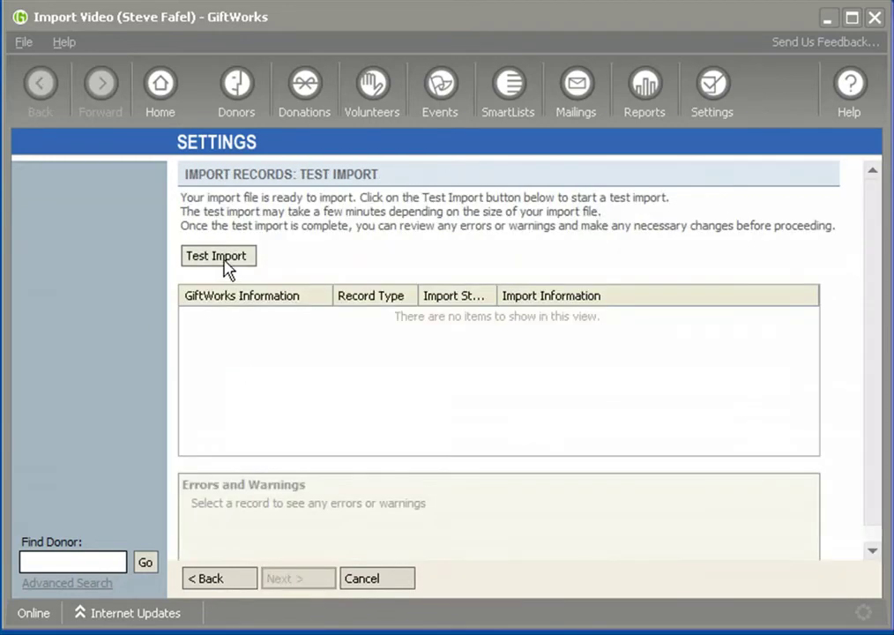
{"action": "left_click", "coordinate": [222, 258]}
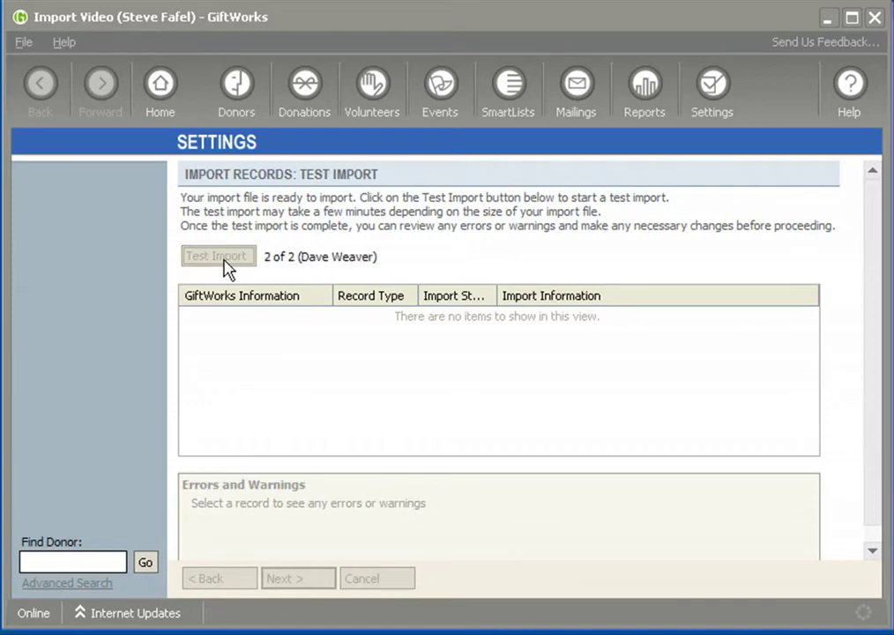
{"action": "left_click", "coordinate": [591, 393]}
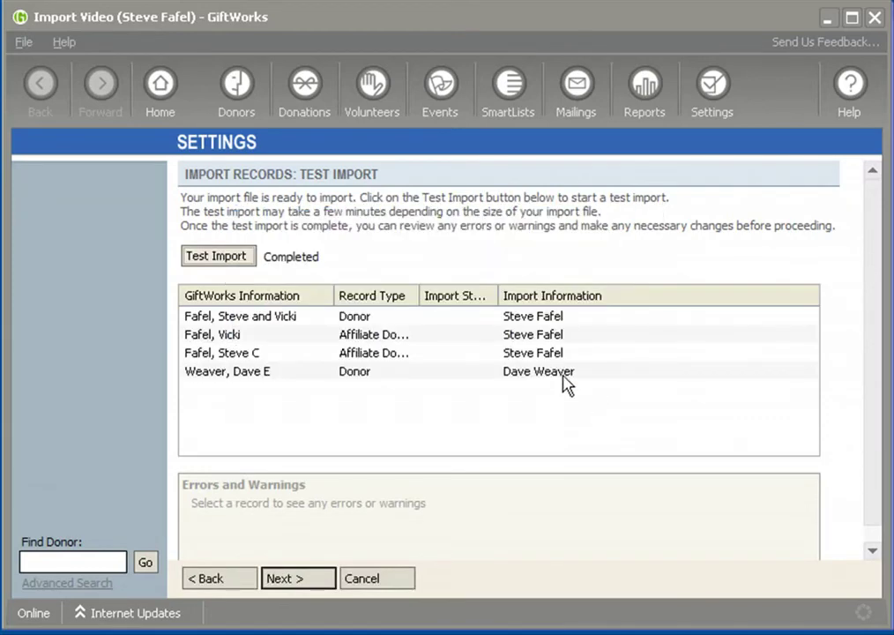
Step: Compare the household donor record with the two affiliate donor records in the test import results
{"action": "left_click", "coordinate": [245, 318]}
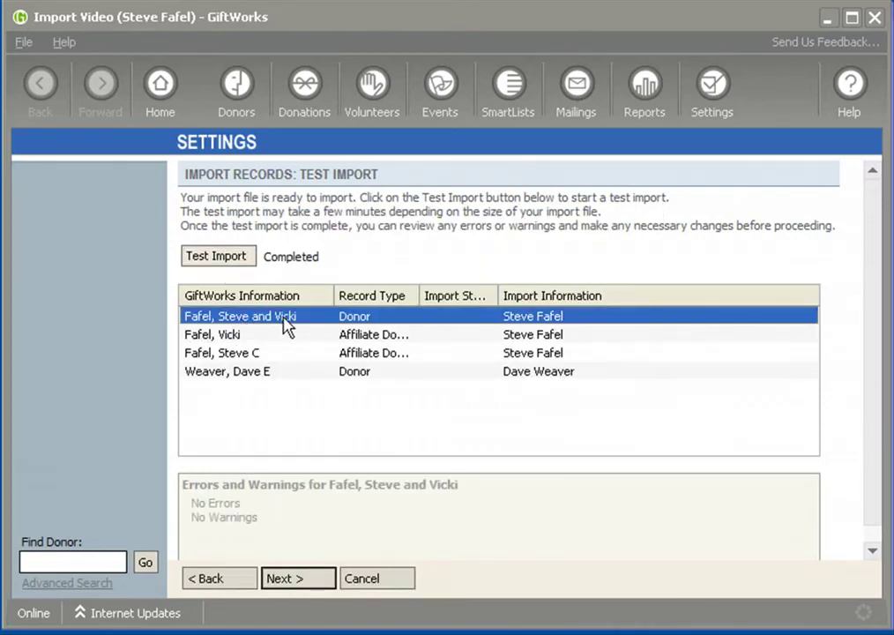
{"action": "left_click", "coordinate": [221, 340]}
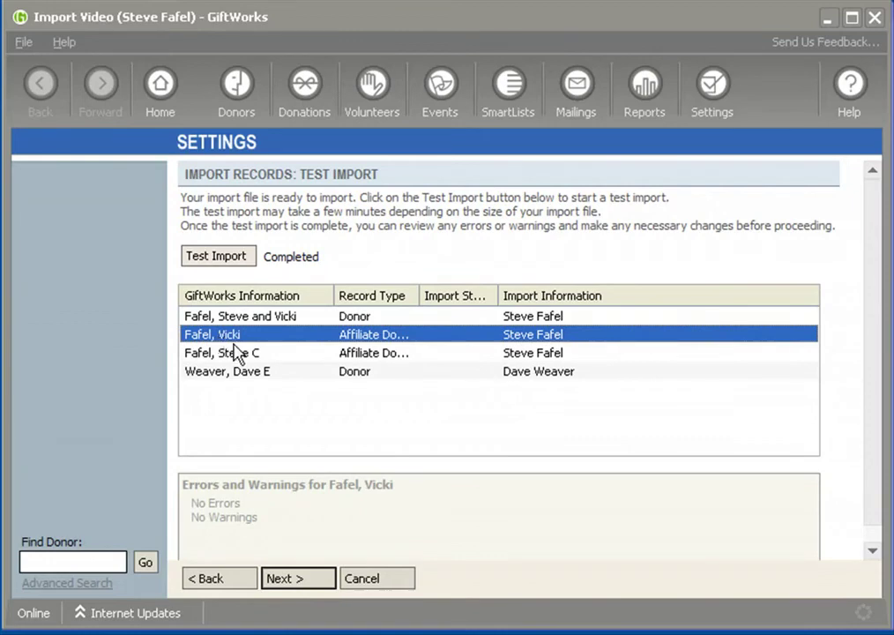
{"action": "left_click", "coordinate": [238, 354]}
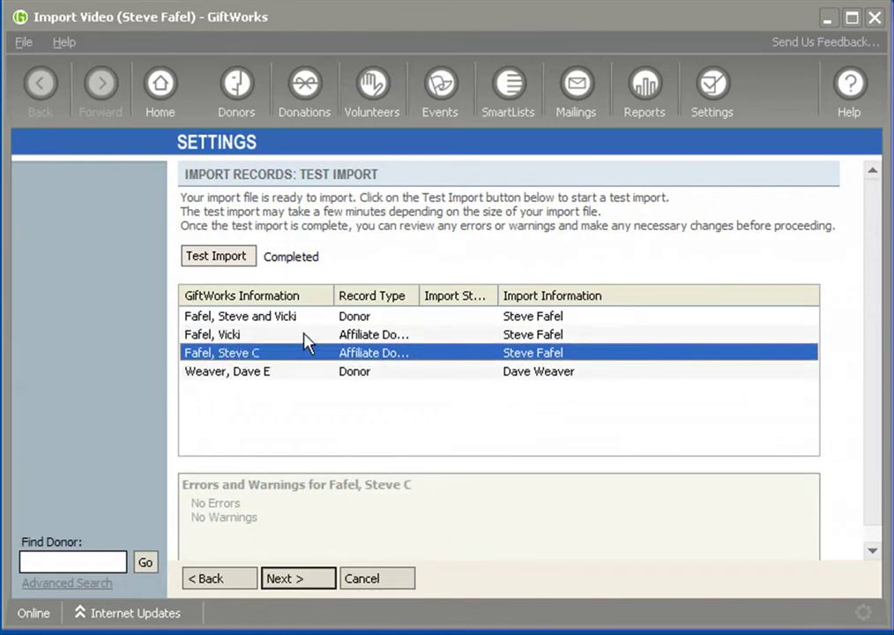
{"action": "left_click", "coordinate": [236, 320]}
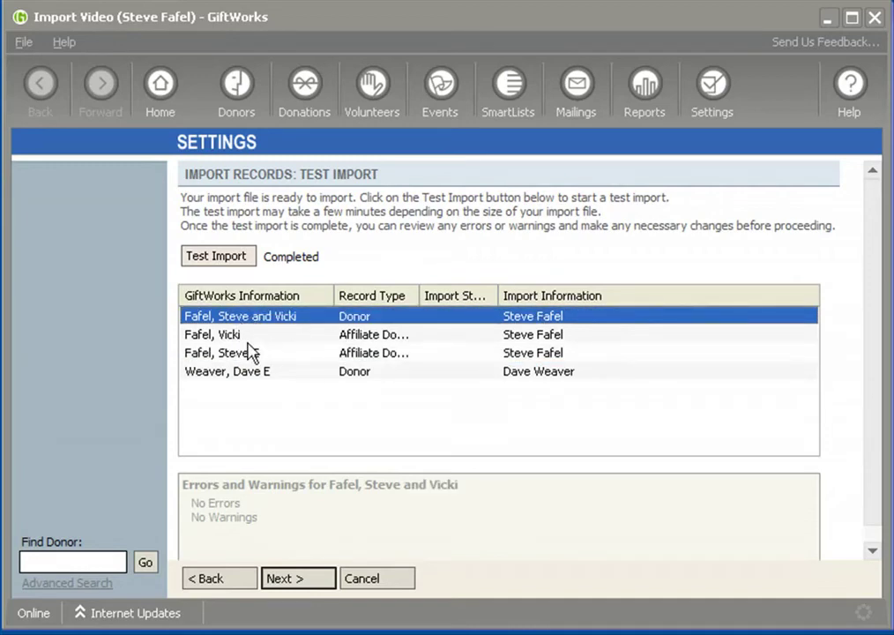
{"action": "left_click", "coordinate": [234, 334]}
{"action": "left_click", "coordinate": [240, 356]}
{"action": "left_click", "coordinate": [234, 336]}
{"action": "left_click", "coordinate": [236, 352]}
{"action": "left_click", "coordinate": [236, 335]}
{"action": "left_click", "coordinate": [238, 318]}
Step: Go back to the import file options and cancel the whole import
{"action": "left_click", "coordinate": [231, 582]}
{"action": "left_click", "coordinate": [229, 584]}
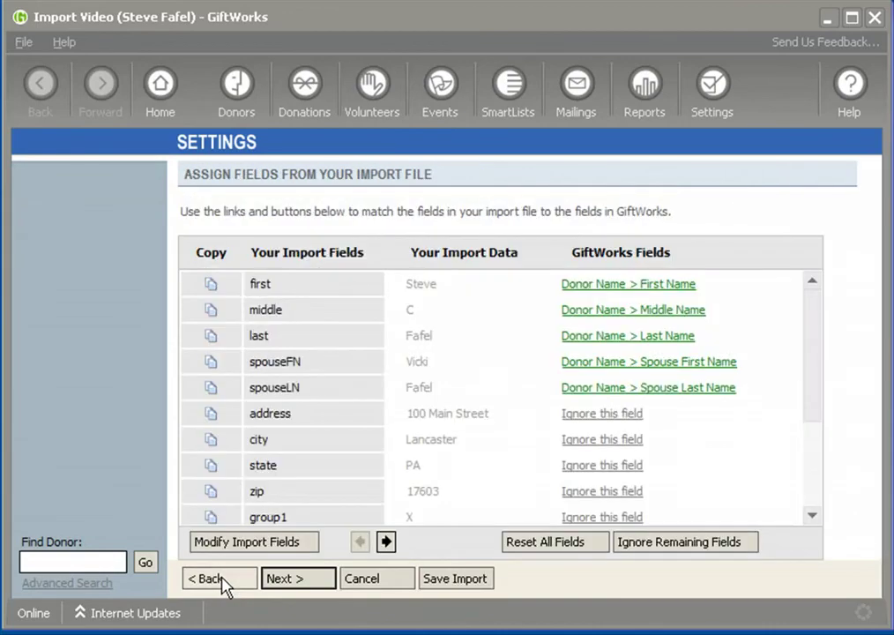
{"action": "left_click", "coordinate": [223, 582]}
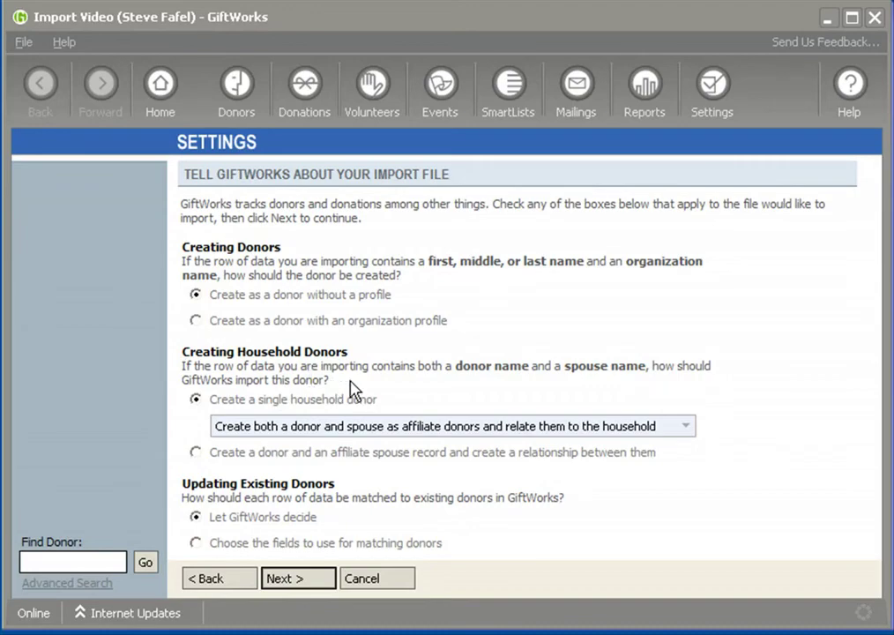
{"action": "left_click", "coordinate": [381, 582]}
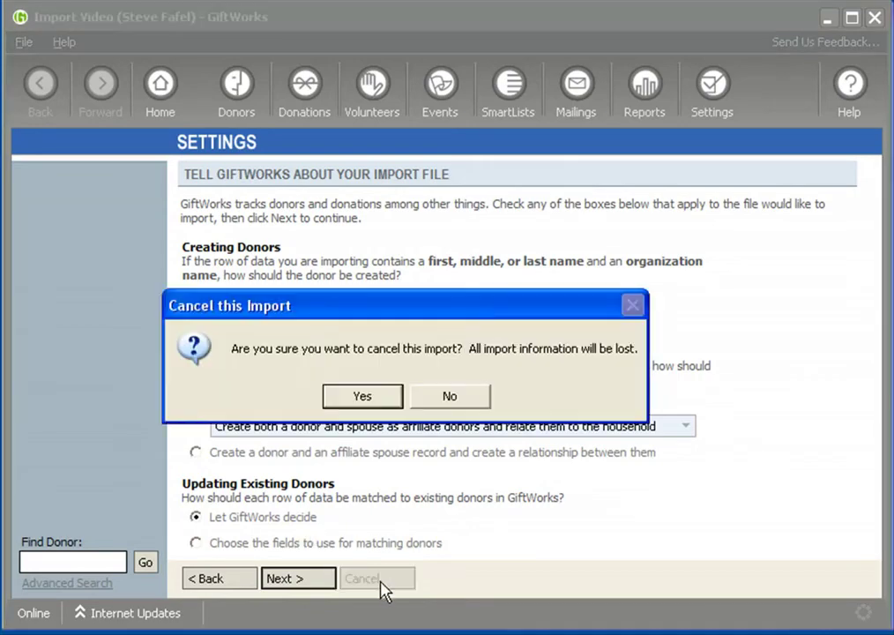
{"action": "left_click", "coordinate": [374, 398]}
Step: Examine the household profile option for adding a donor manually, then close the dialog without adding one
{"action": "left_click", "coordinate": [236, 90]}
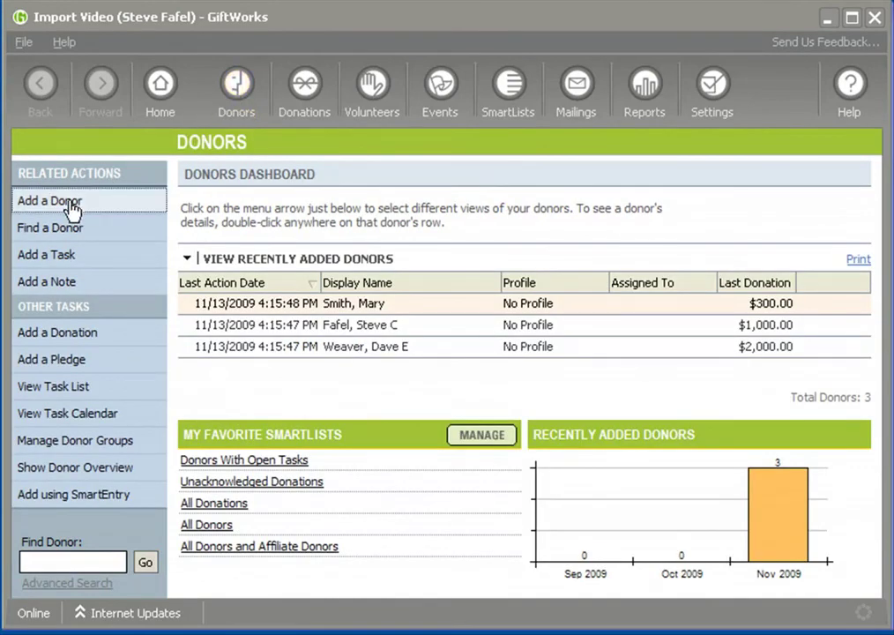
{"action": "left_click", "coordinate": [114, 202]}
{"action": "left_click", "coordinate": [247, 287]}
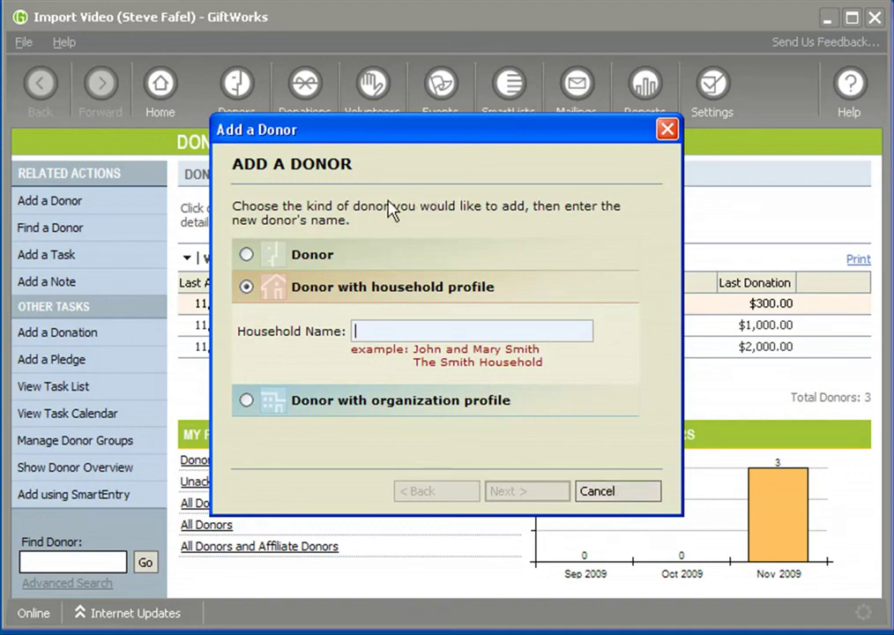
{"action": "left_click", "coordinate": [617, 491]}
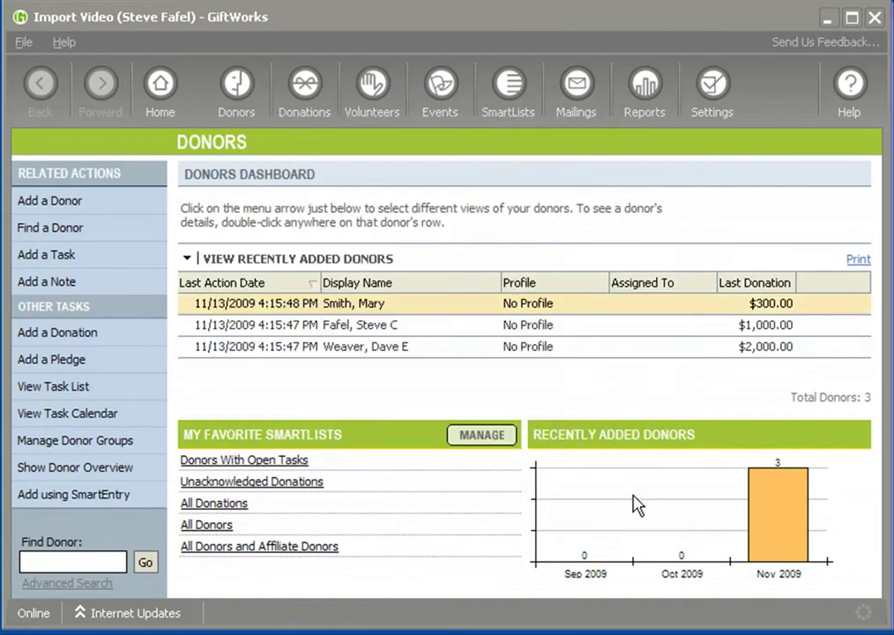
Step: Start a new Microsoft Excel (.xls) import with the organization donor file from the Desktop, using Sheet1 with column names in the first row
{"action": "left_click", "coordinate": [704, 92]}
{"action": "left_click", "coordinate": [281, 481]}
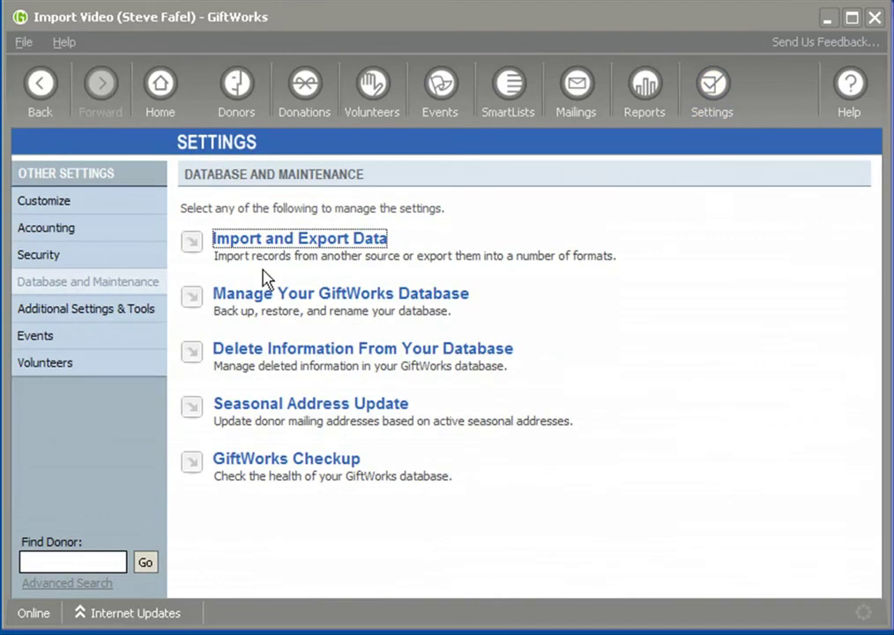
{"action": "left_click", "coordinate": [248, 240]}
{"action": "left_click", "coordinate": [248, 254]}
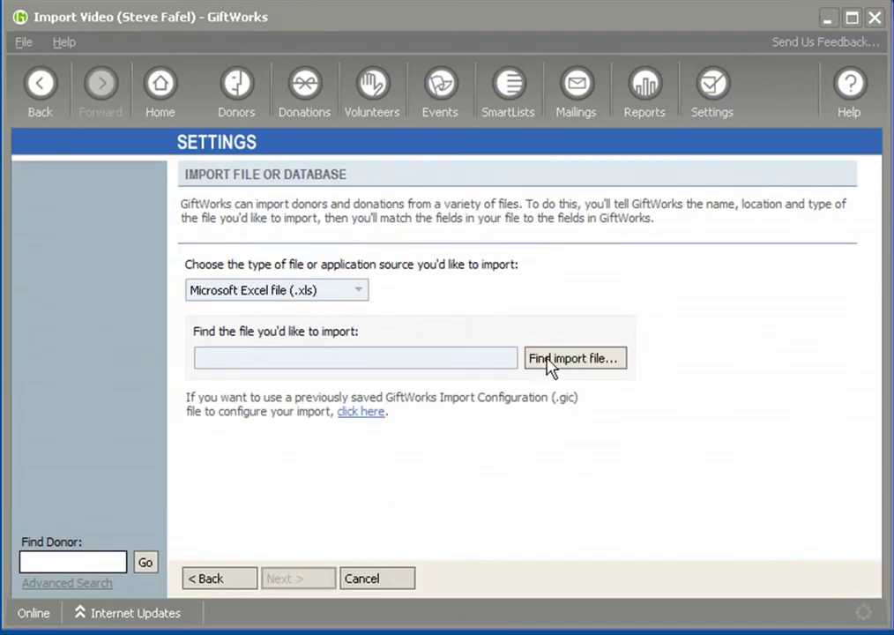
{"action": "left_click", "coordinate": [547, 360]}
{"action": "double_click", "coordinate": [255, 240]}
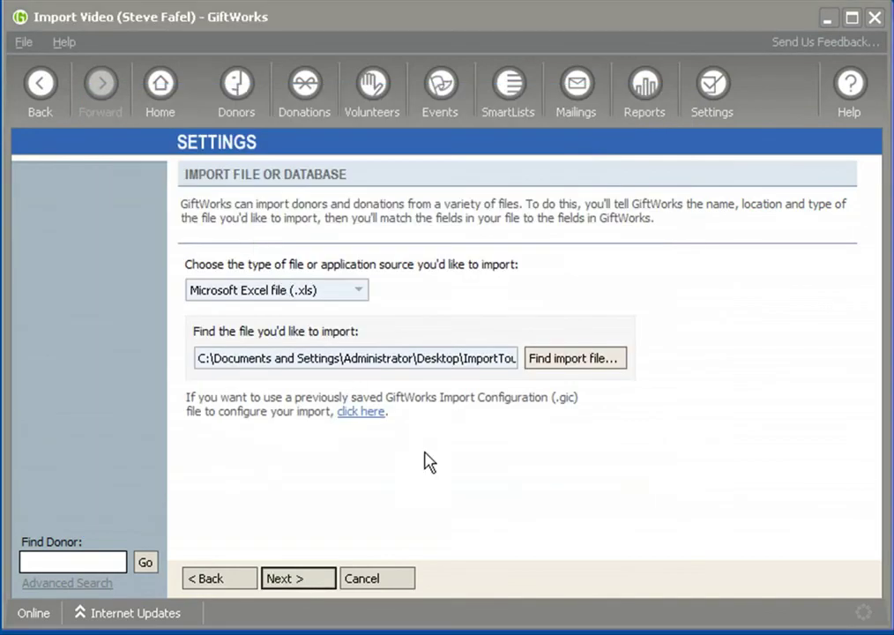
{"action": "left_click", "coordinate": [300, 579]}
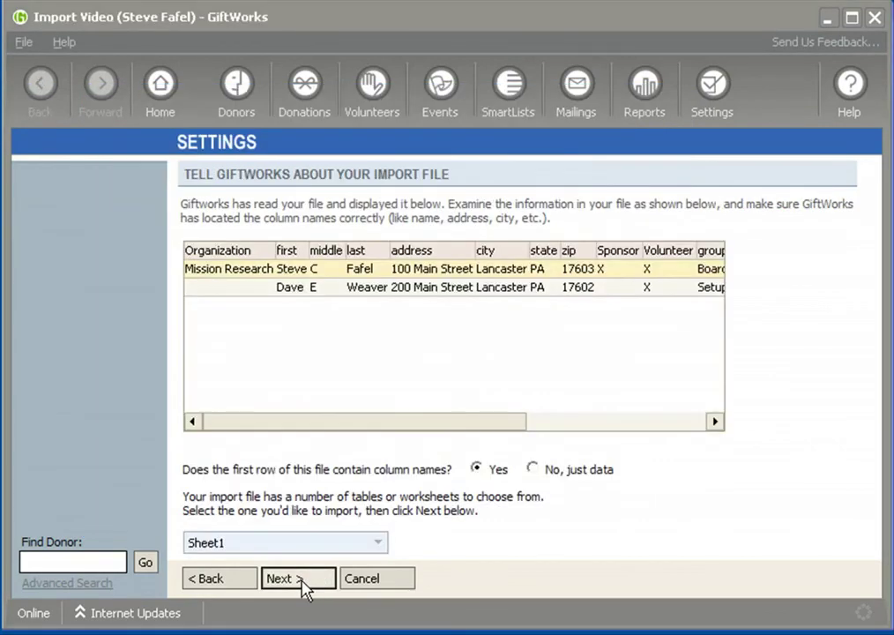
{"action": "left_click", "coordinate": [300, 579]}
Step: Review the Creating Donors, Creating Household Donors and Updating Existing Donors sections of the import options
{"action": "left_click_drag", "start_coordinate": [183, 250], "coordinate": [405, 273]}
{"action": "left_click_drag", "start_coordinate": [190, 349], "coordinate": [369, 389]}
{"action": "left_click", "coordinate": [385, 391]}
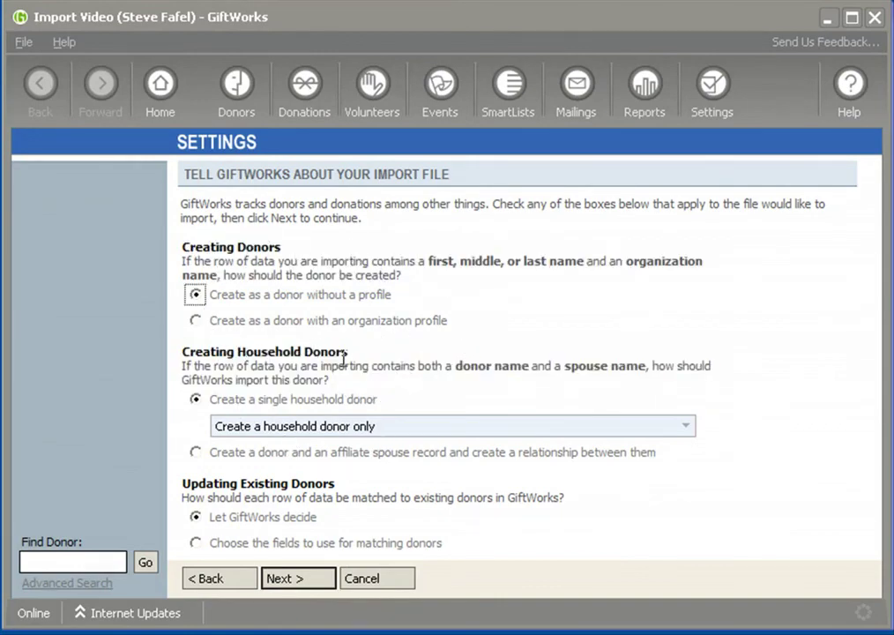
{"action": "left_click_drag", "start_coordinate": [185, 480], "coordinate": [311, 499]}
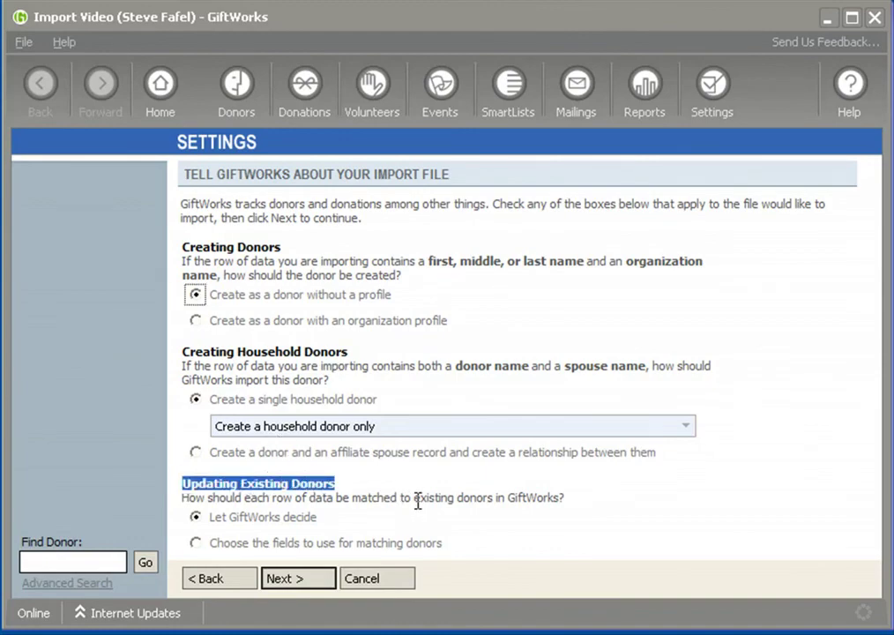